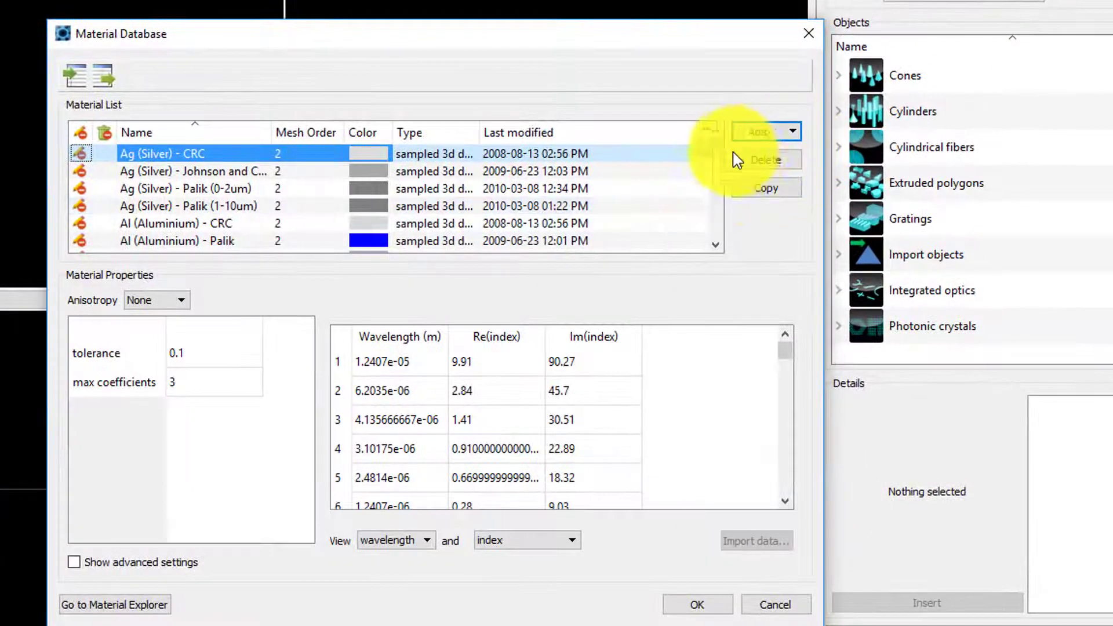
# - Review the SiO2 (Glass) and Si (Silicon) Palik entries in the material database, then close it
pyautogui.moveTo(719, 145); pyautogui.dragTo(714, 209)
pyautogui.click(174, 240)
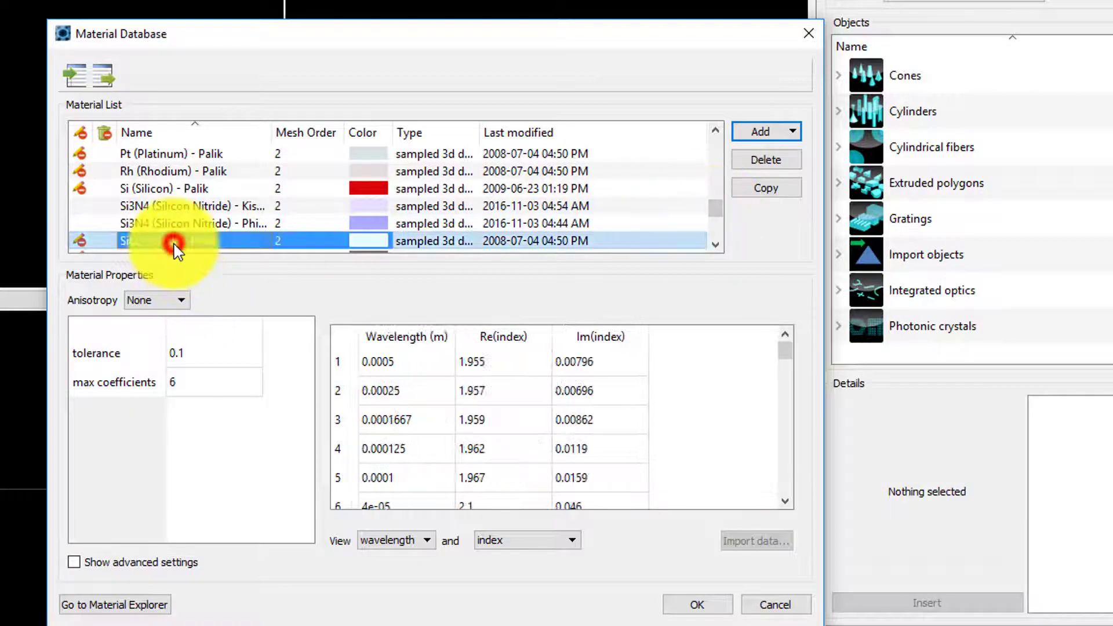
pyautogui.click(174, 190)
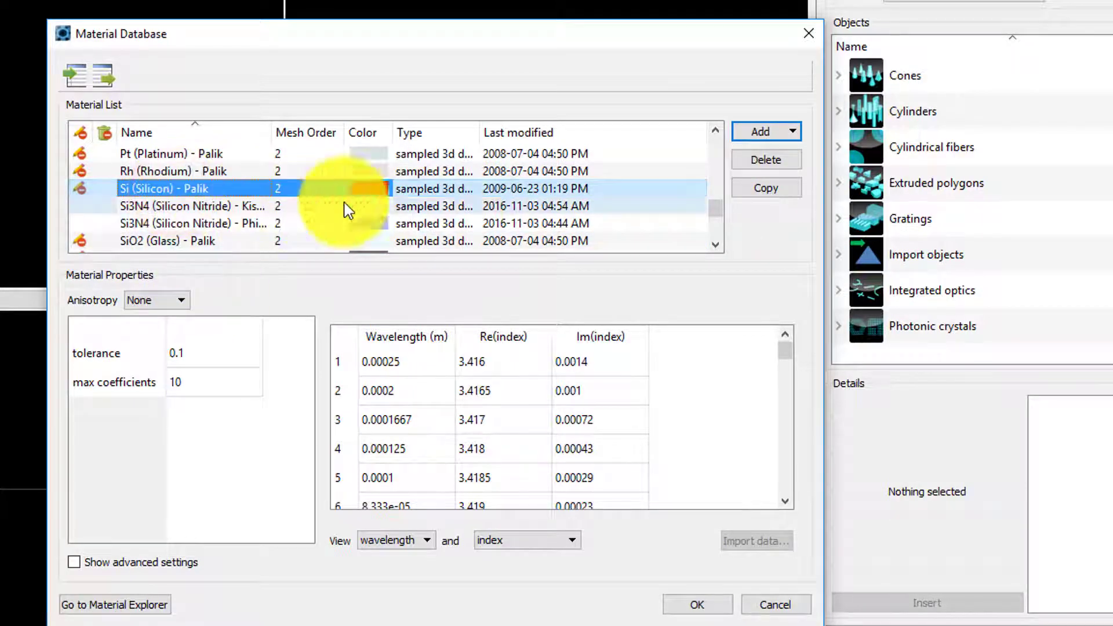
pyautogui.click(792, 133)
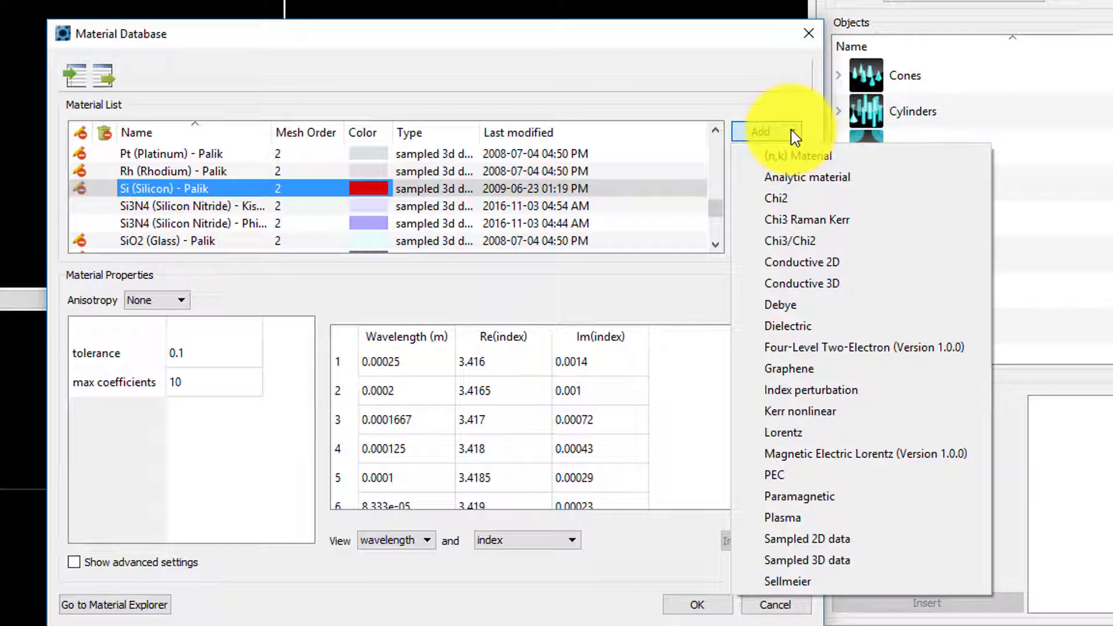
pyautogui.click(794, 136)
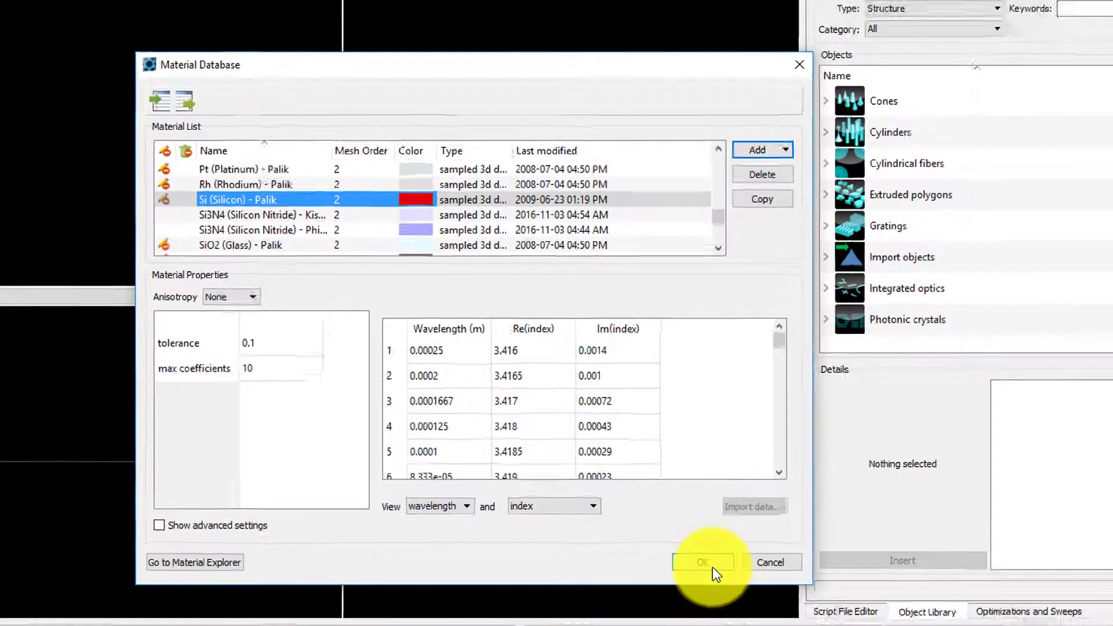
pyautogui.click(712, 567)
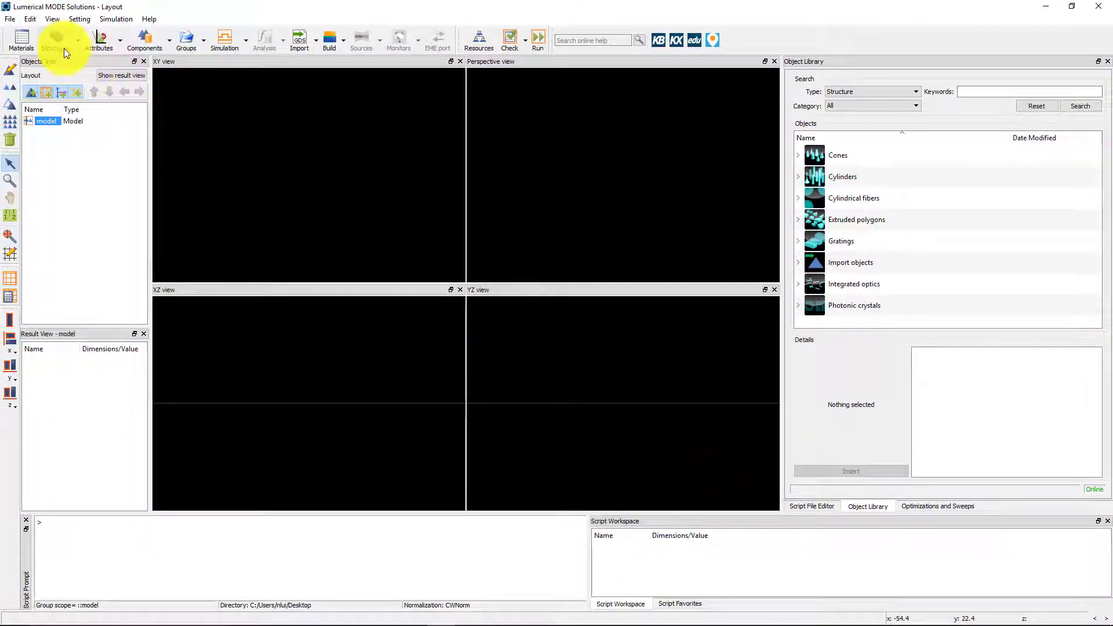
# - Add a rectangle and set its x span and y span to 10 µm
pyautogui.click(80, 48)
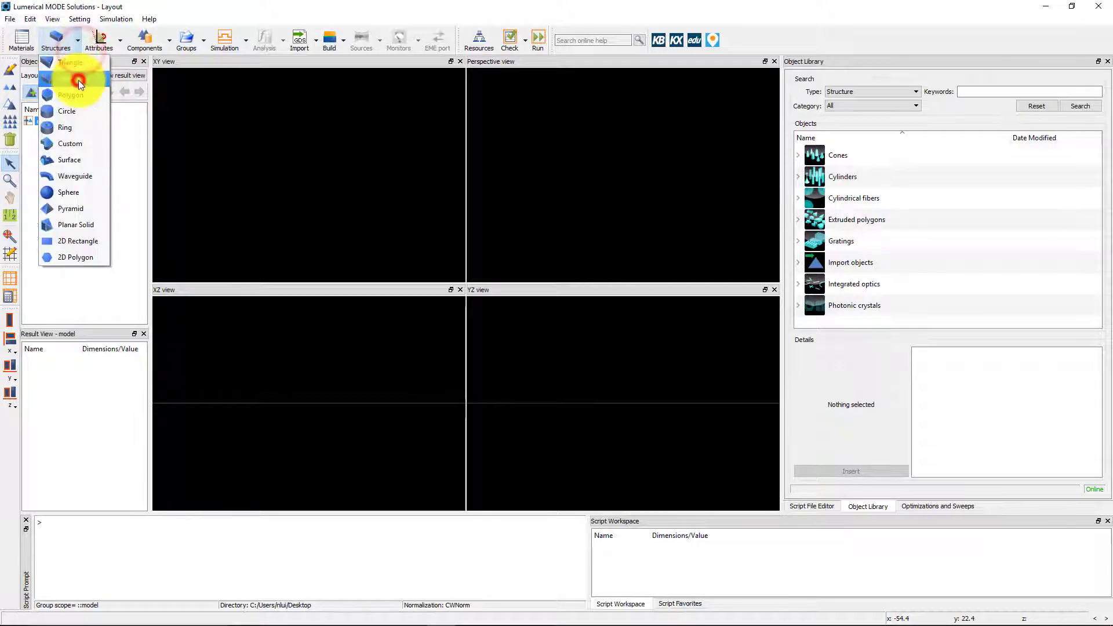
pyautogui.click(79, 80)
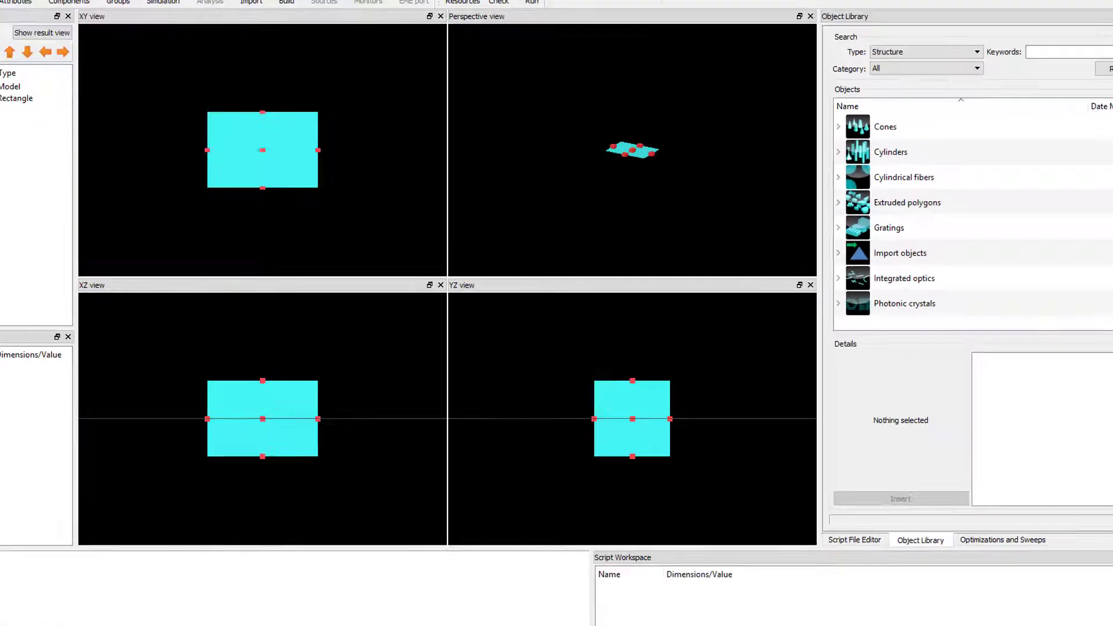
pyautogui.click(12, 70)
pyautogui.doubleClick(308, 211)
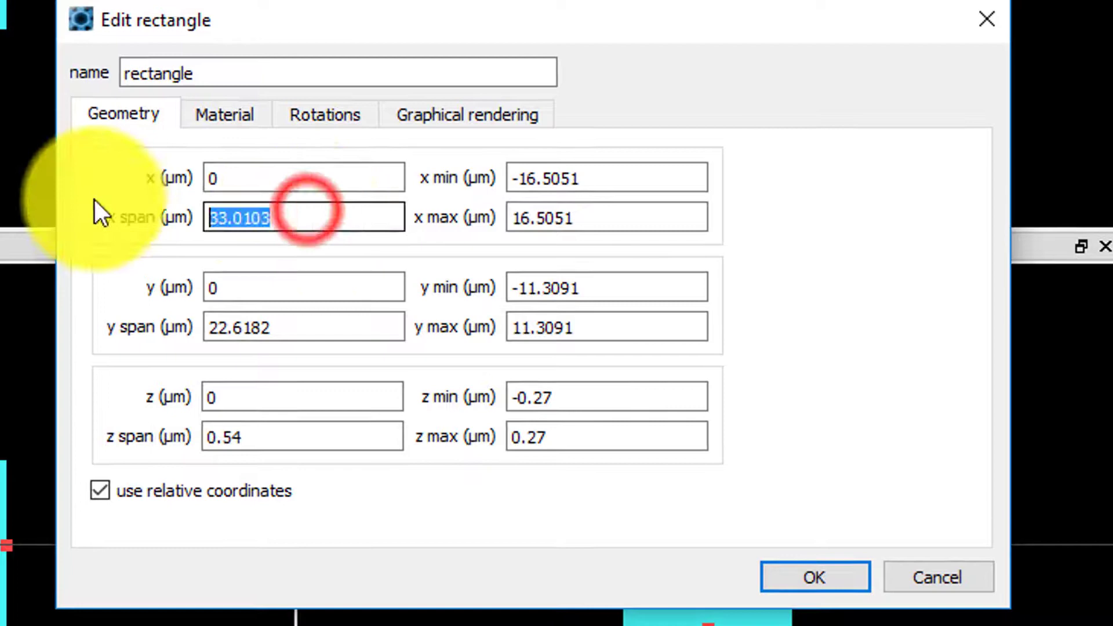
pyautogui.write('10')
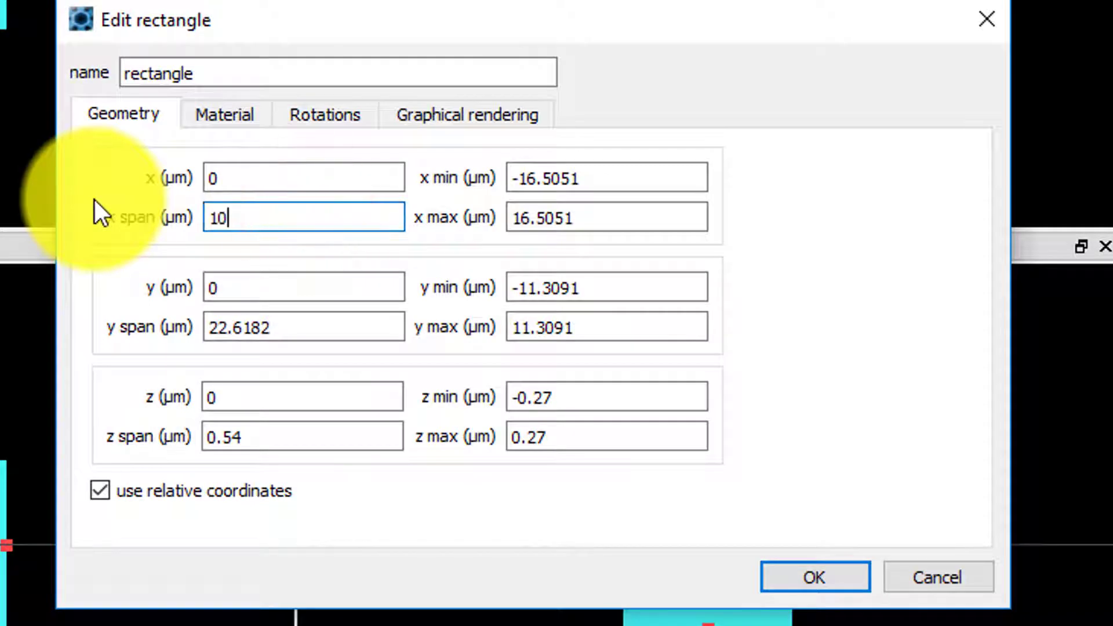
pyautogui.doubleClick(291, 325)
pyautogui.write('10')
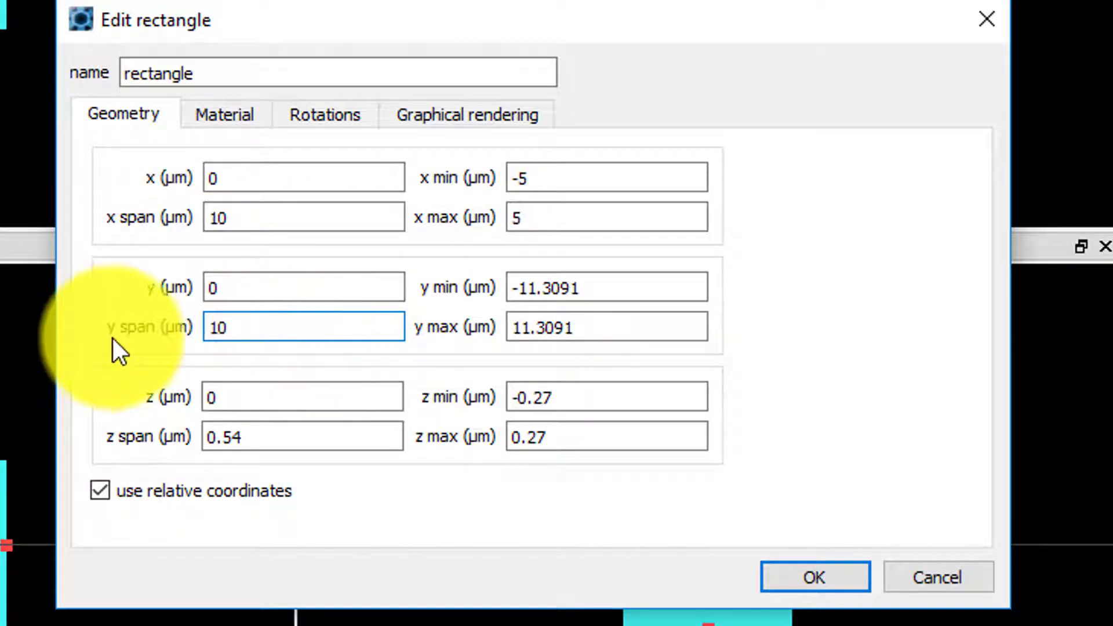
# - Set the rectangle's material to SiO2 (Glass) - Palik and name it SiO2
pyautogui.click(203, 120)
pyautogui.click(323, 170)
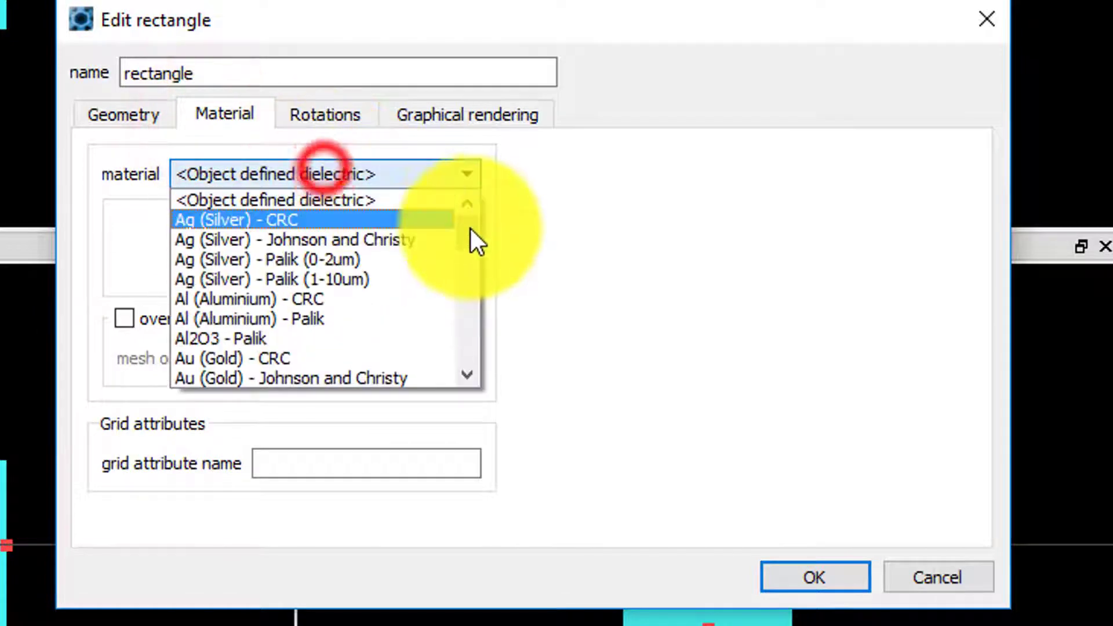
pyautogui.moveTo(470, 227); pyautogui.dragTo(479, 328)
pyautogui.click(381, 259)
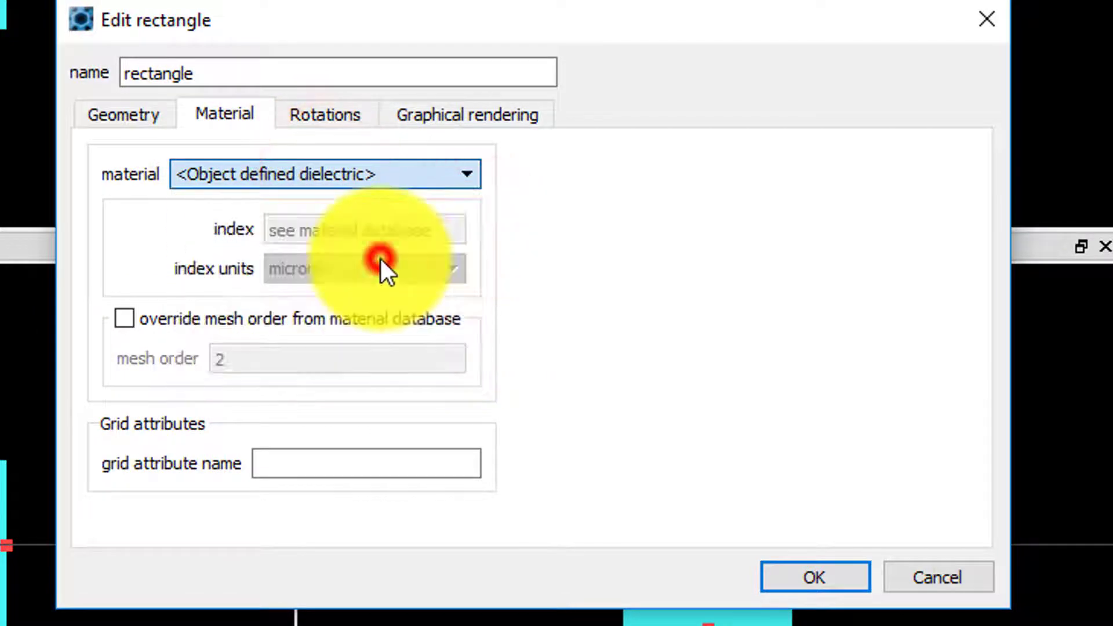
pyautogui.doubleClick(251, 76)
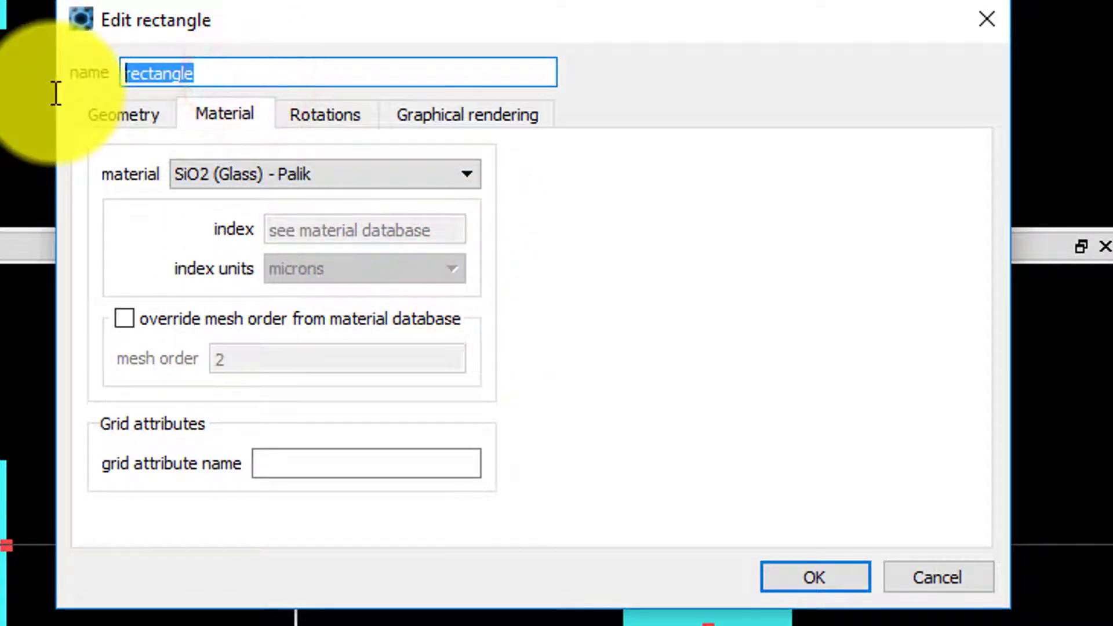
pyautogui.write('SiO2')
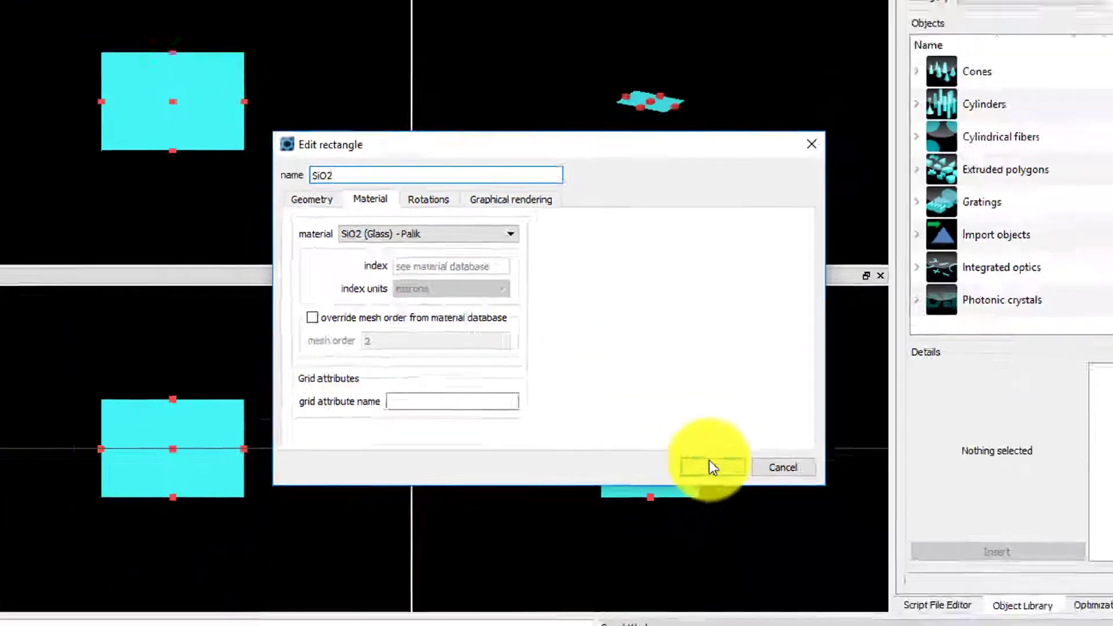
# - Apply the oxide, then add a second rectangle with 0.5 µm x span and 0.22 µm y span
pyautogui.click(815, 577)
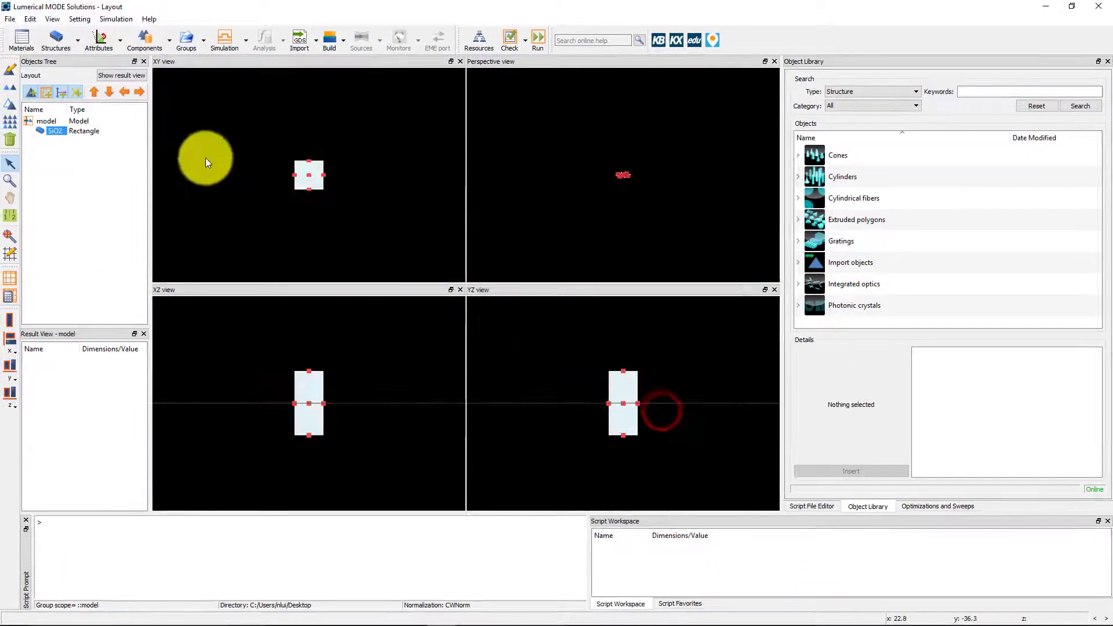
pyautogui.click(78, 47)
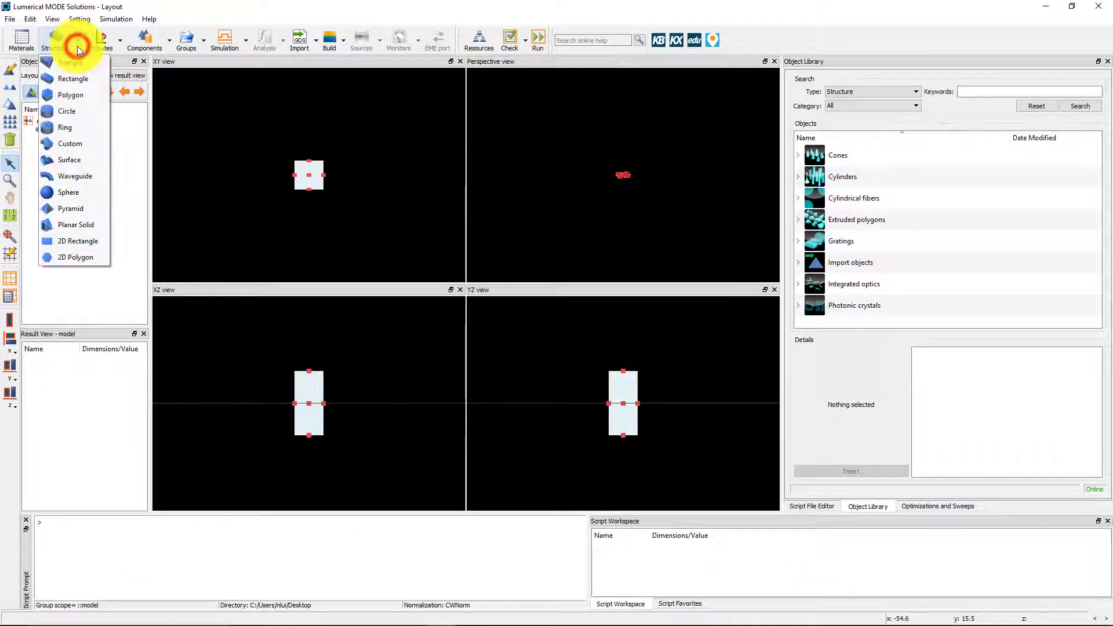
pyautogui.click(79, 79)
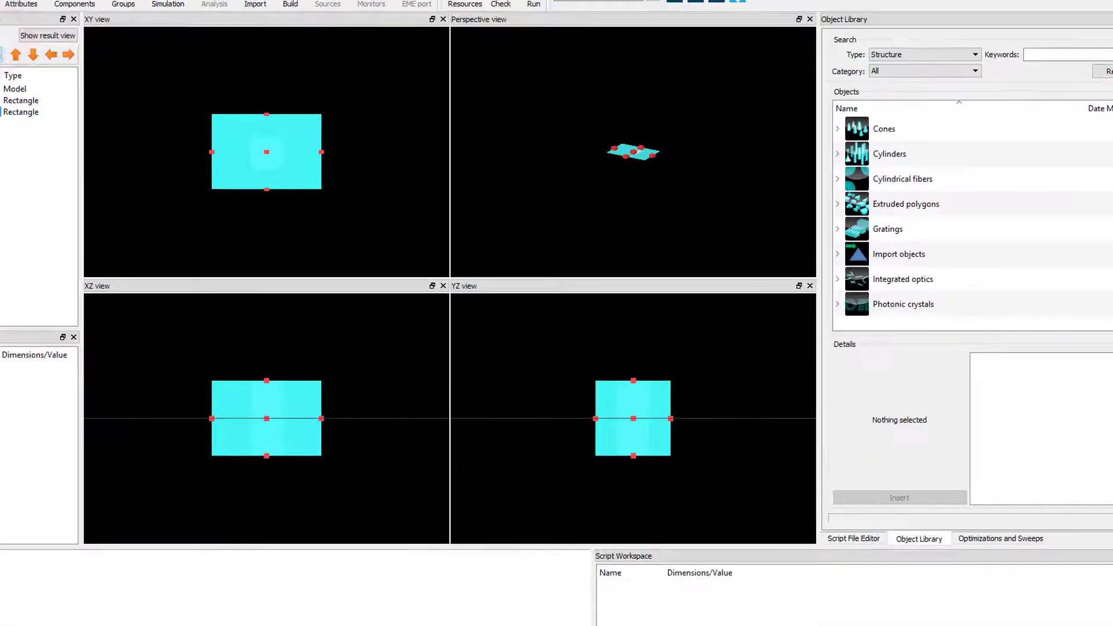
pyautogui.press('e')
pyautogui.click(338, 226)
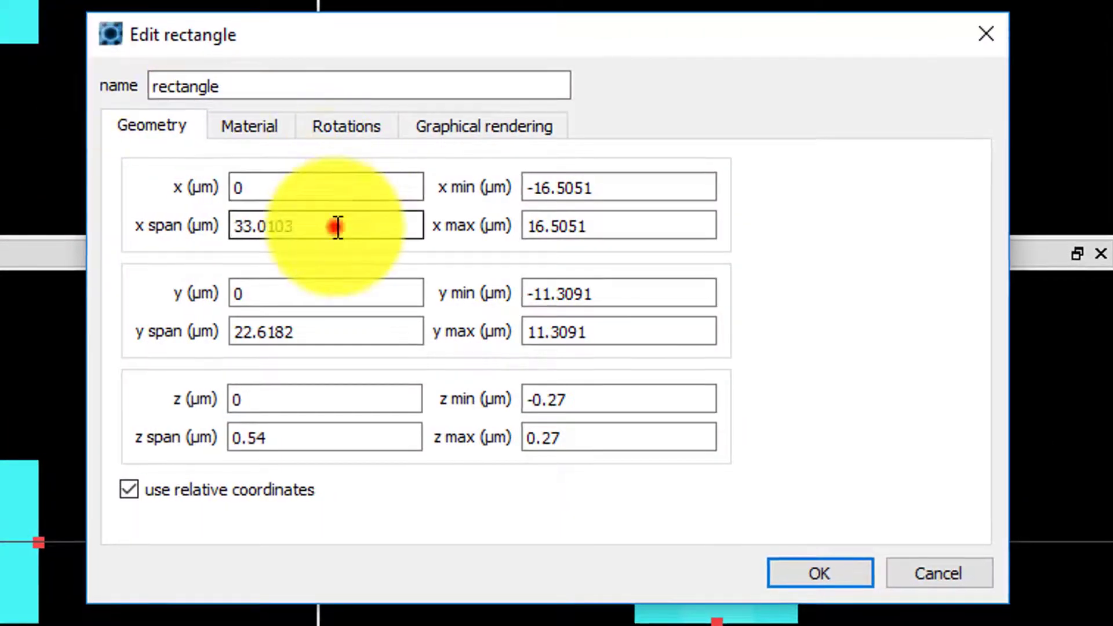
pyautogui.moveTo(338, 226); pyautogui.dragTo(218, 242)
pyautogui.write('0.5')
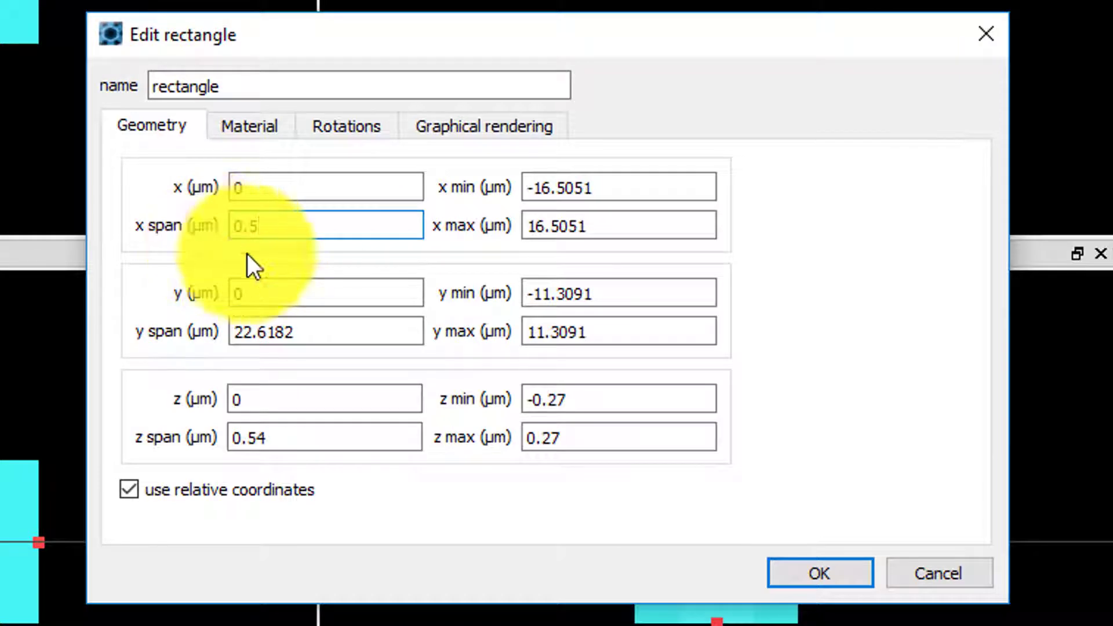
pyautogui.moveTo(319, 330); pyautogui.dragTo(131, 373)
pyautogui.write('0.')
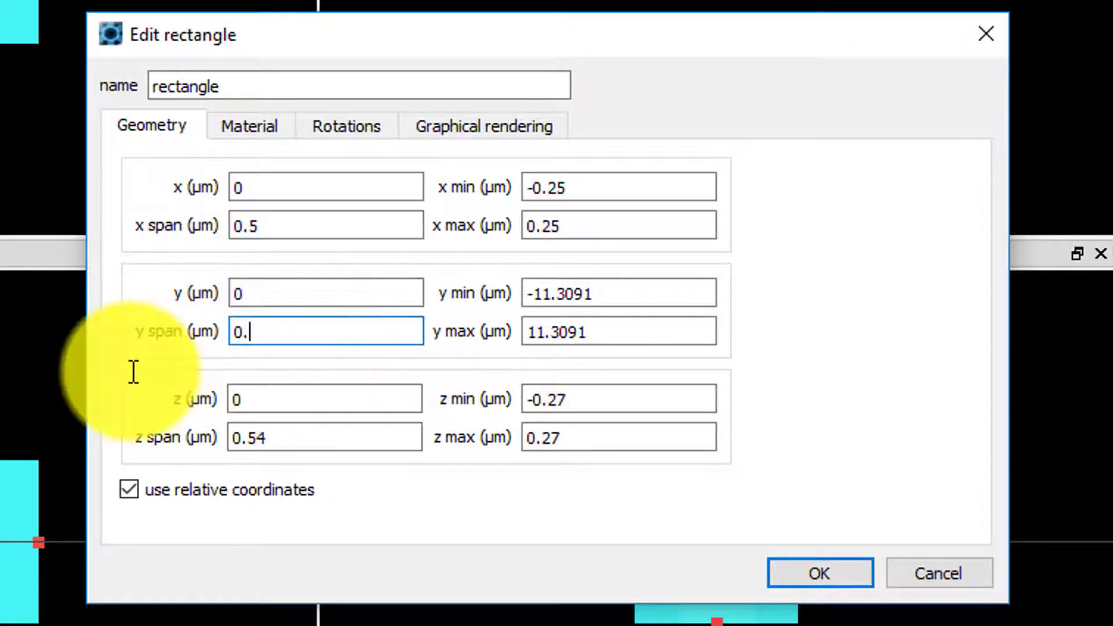
pyautogui.write('22')
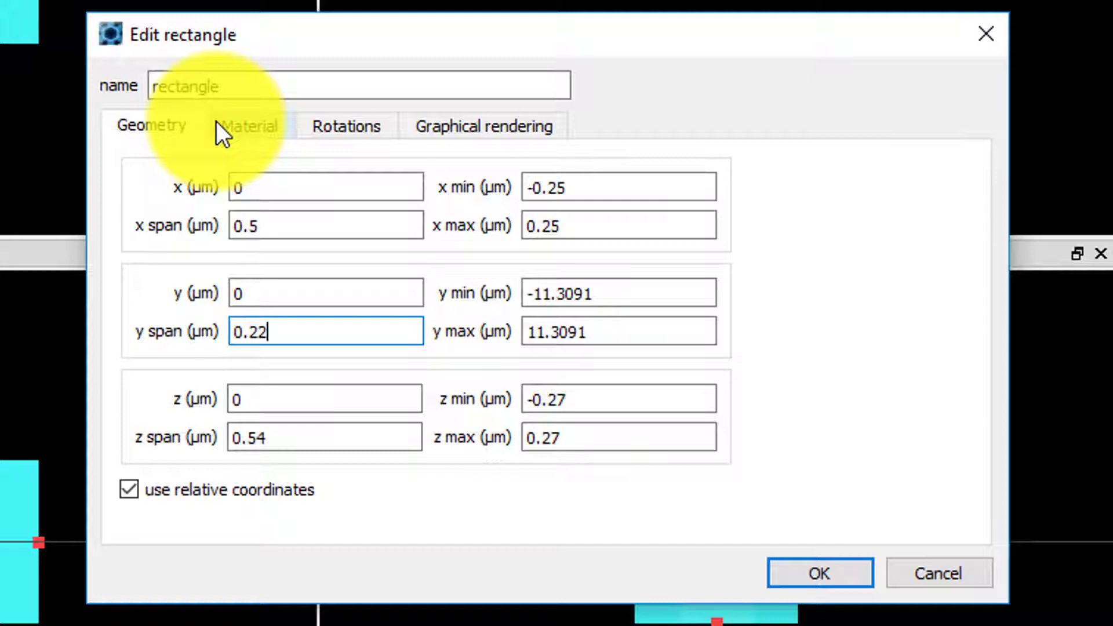
# - Assign the Si (Silicon) - Palik material and name the rectangle Si
pyautogui.click(267, 124)
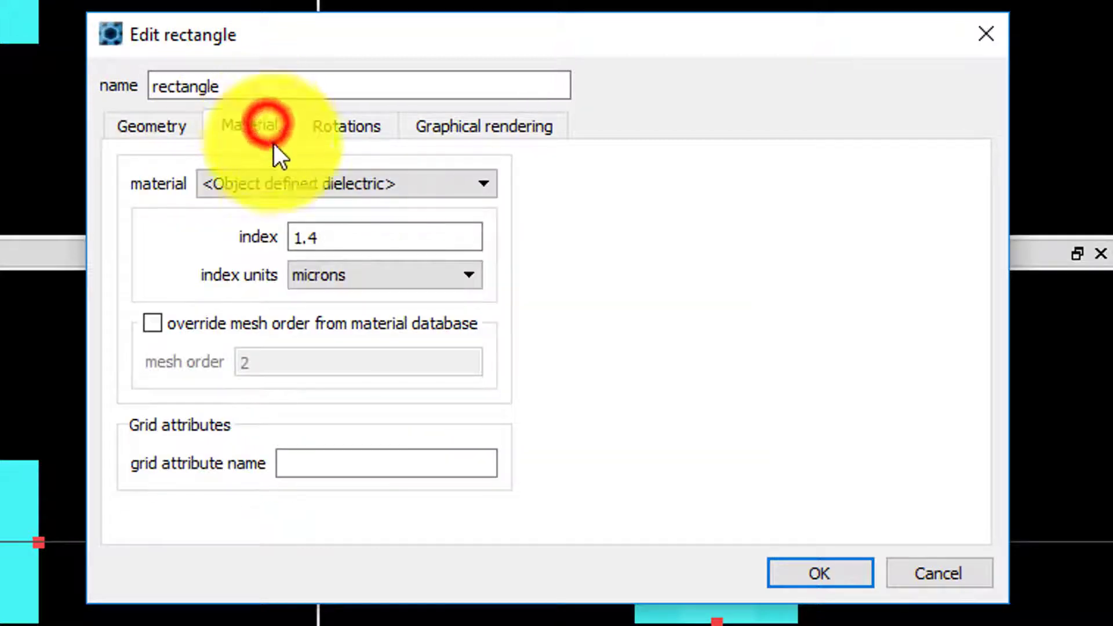
pyautogui.click(288, 180)
pyautogui.click(478, 227)
pyautogui.moveTo(483, 240); pyautogui.dragTo(479, 309)
pyautogui.click(332, 301)
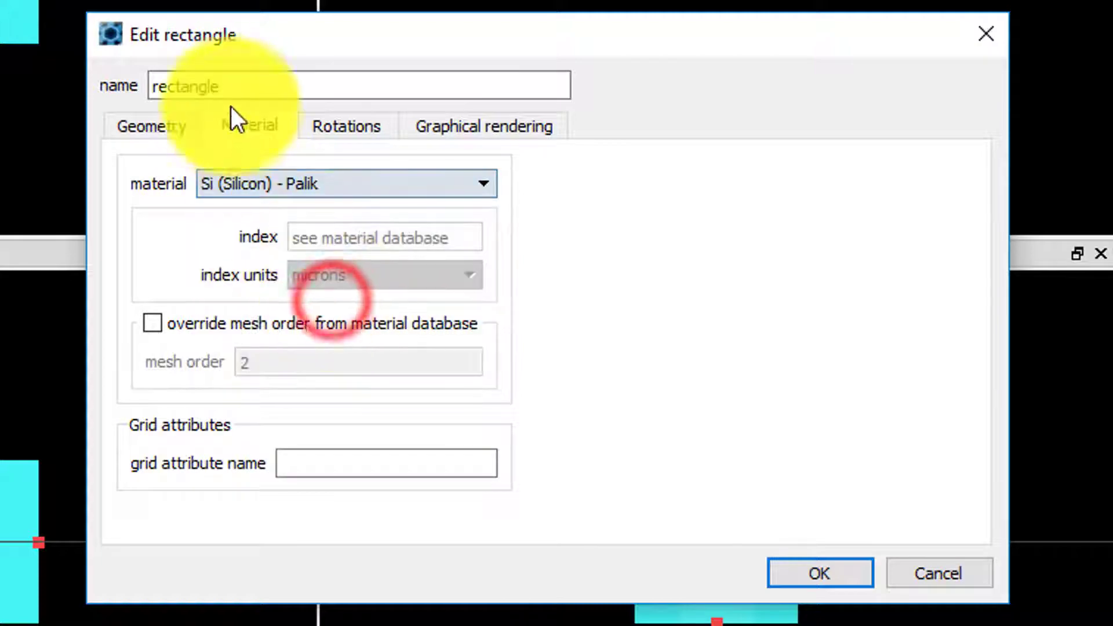
pyautogui.moveTo(223, 85); pyautogui.dragTo(72, 98)
pyautogui.write('Si')
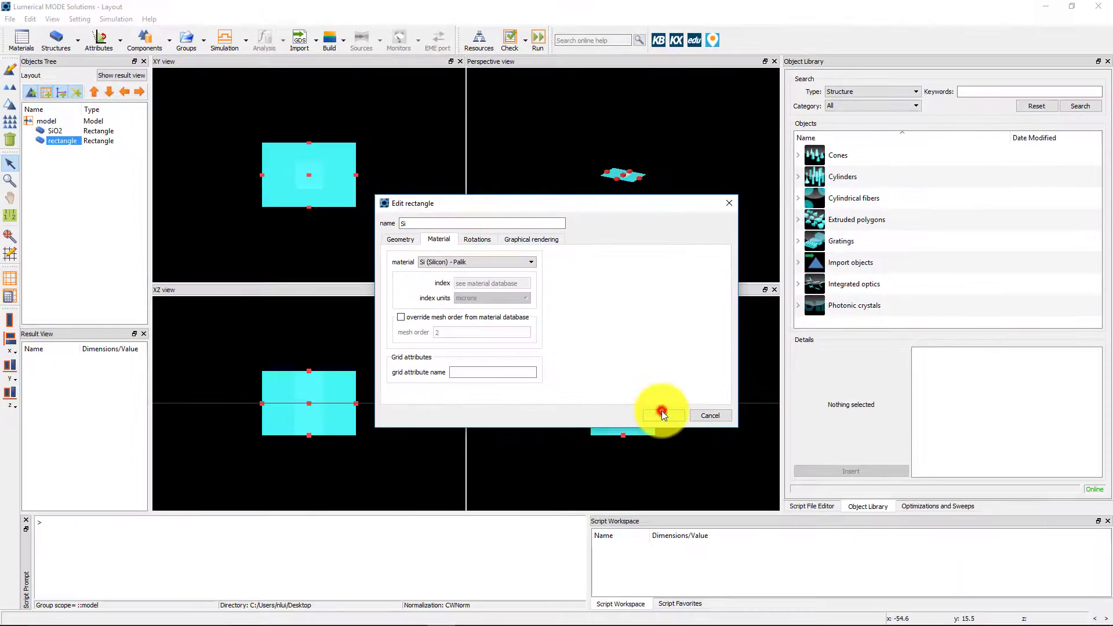
# - Apply the Si rectangle, browse the cylindrical fiber objects, and insert an FDE eigenmode solver region
pyautogui.click(671, 418)
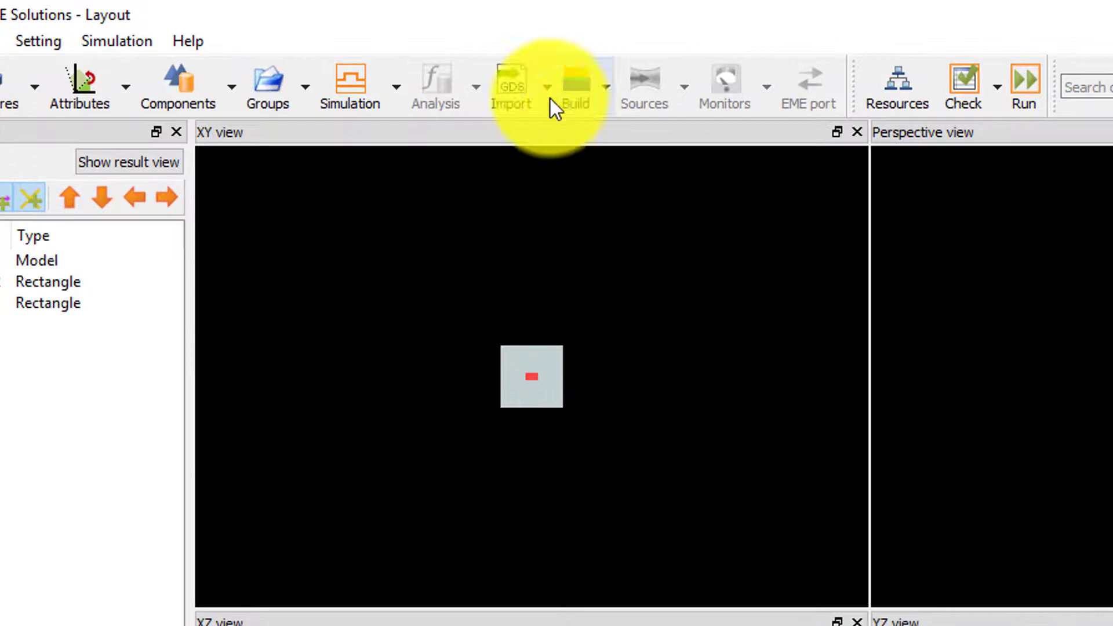
pyautogui.click(548, 97)
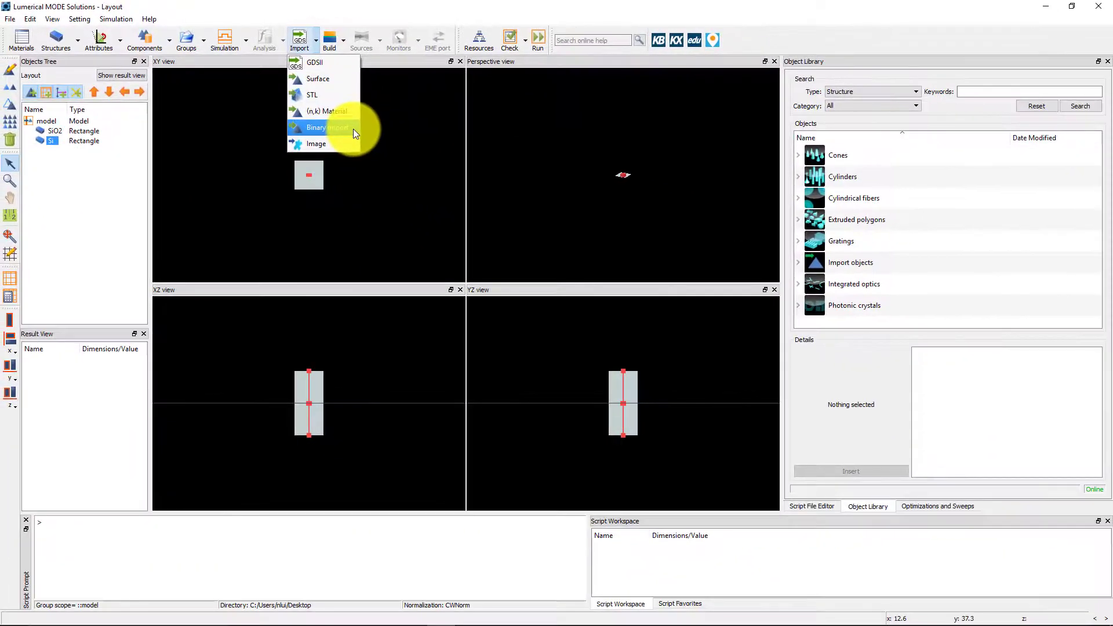
pyautogui.press('Escape')
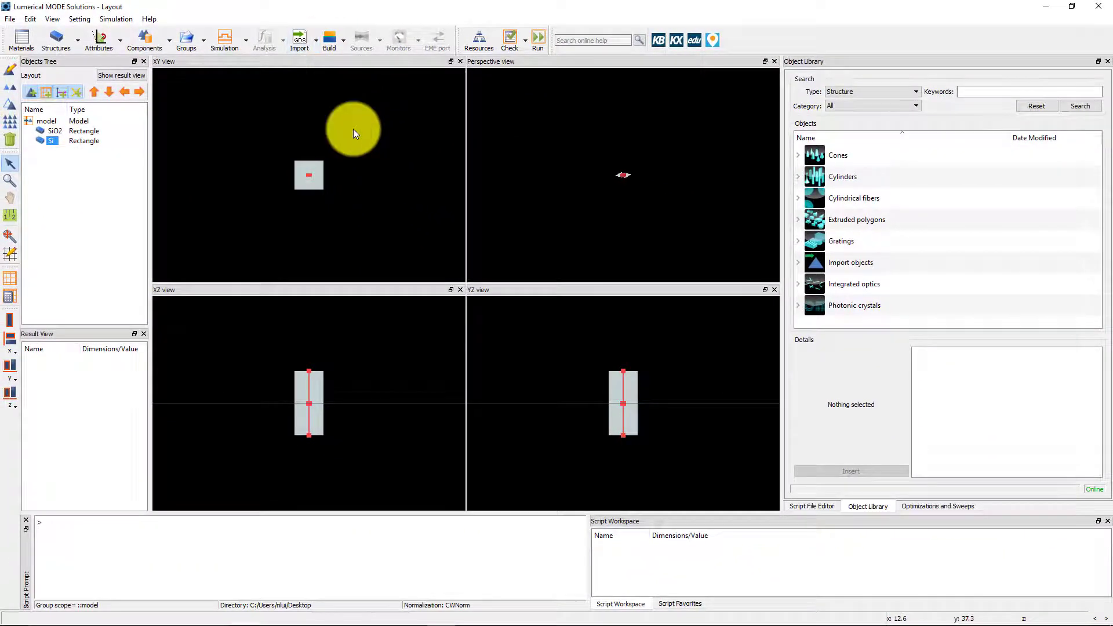
pyautogui.click(797, 199)
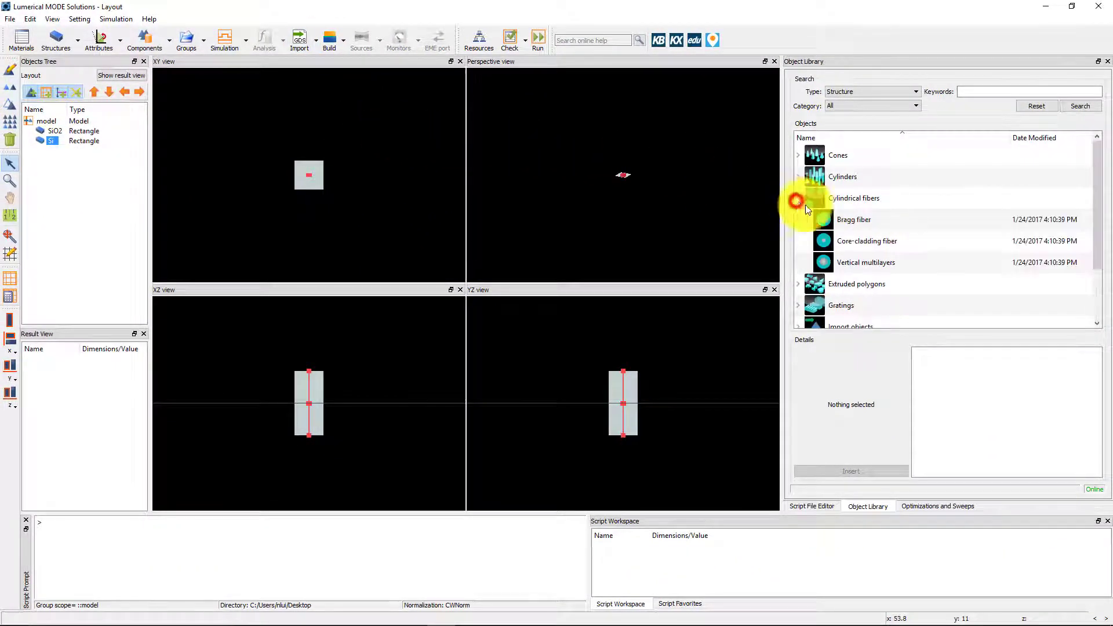
pyautogui.click(853, 225)
pyautogui.click(872, 242)
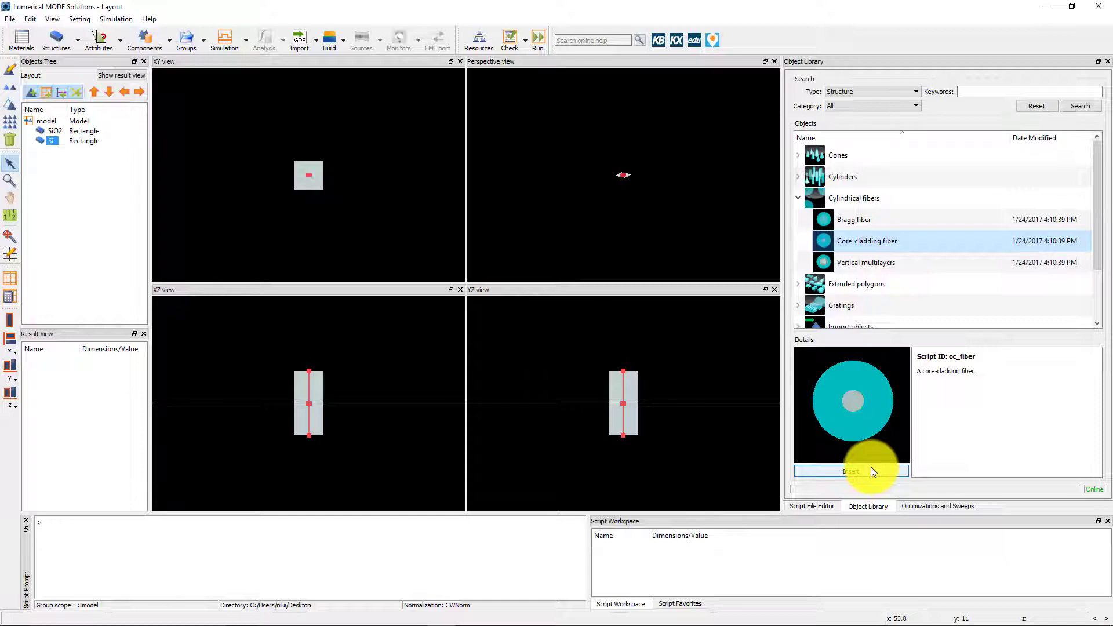
pyautogui.click(248, 42)
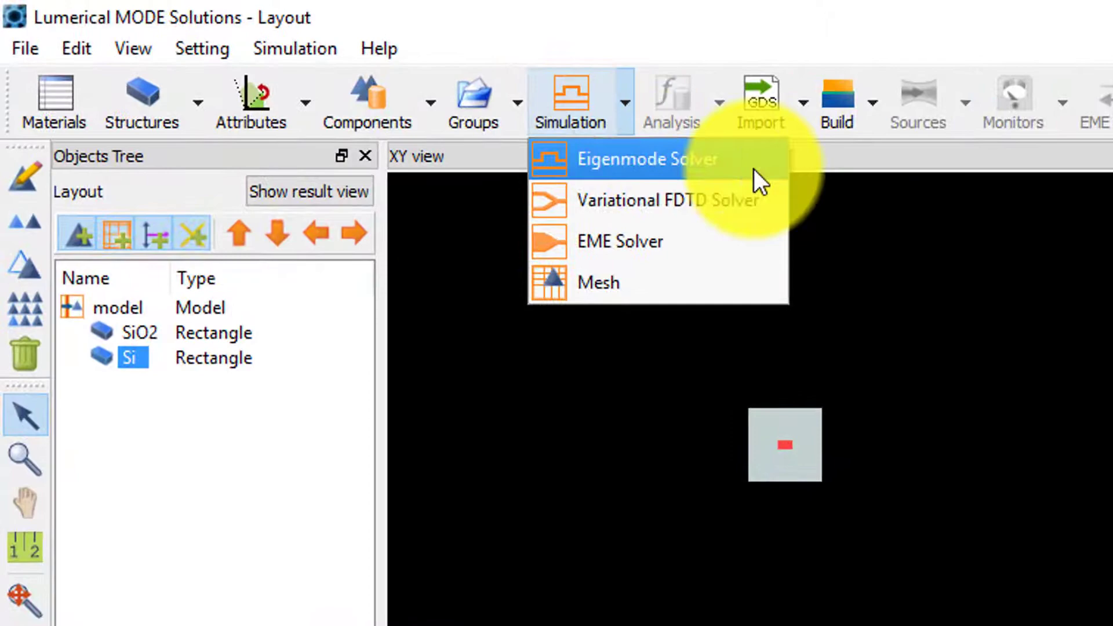
pyautogui.click(738, 166)
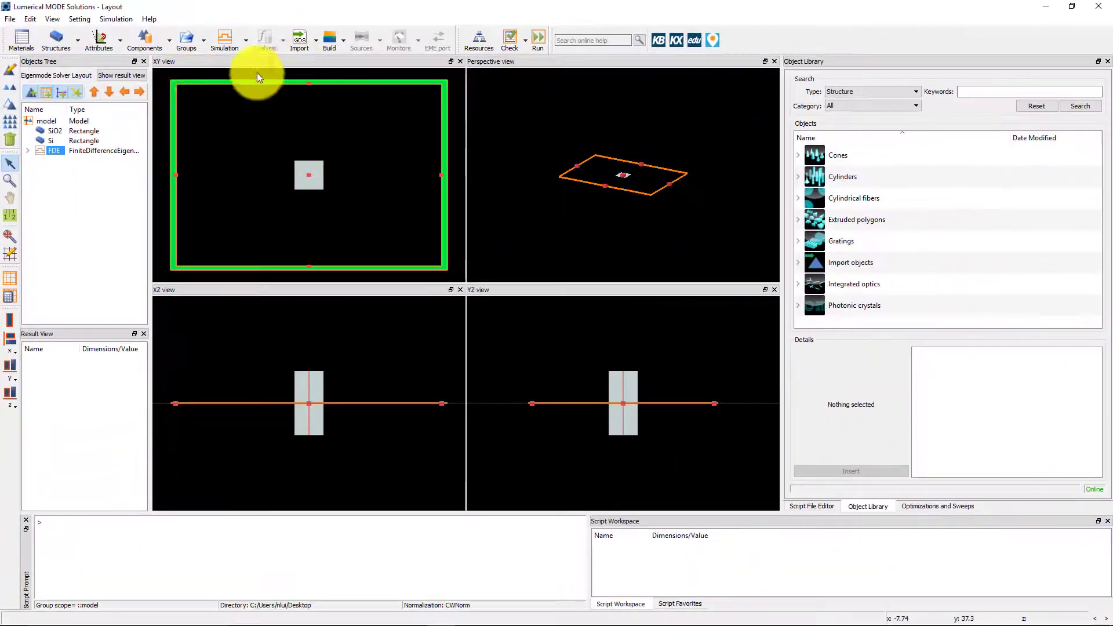
# - Give the FDE region 4 µm x and y spans, then check its boundary conditions
pyautogui.press('e')
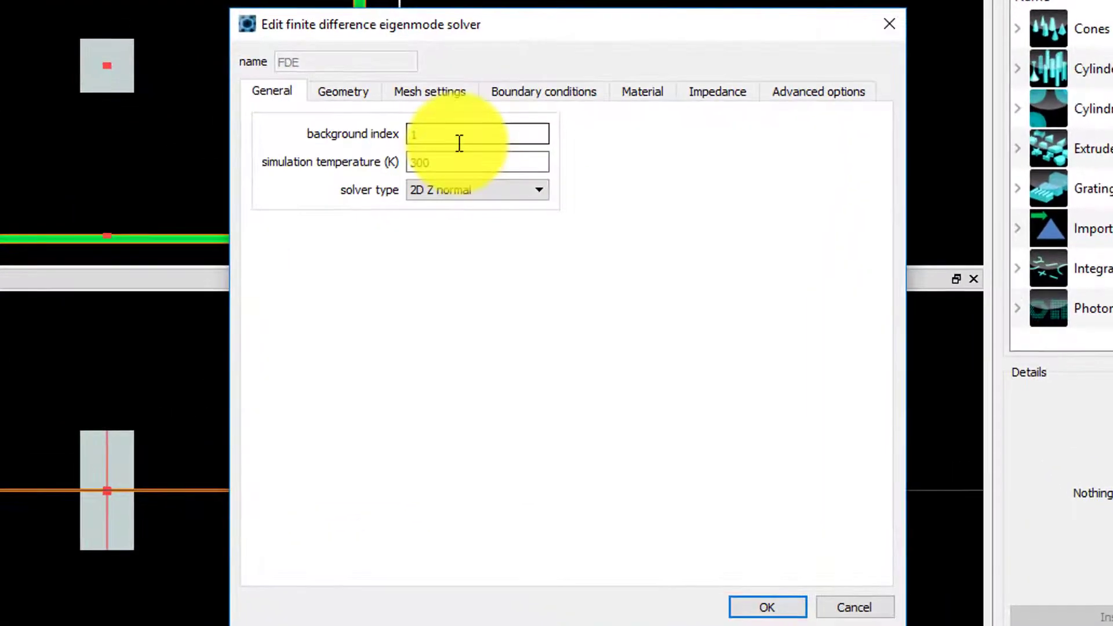
pyautogui.click(344, 93)
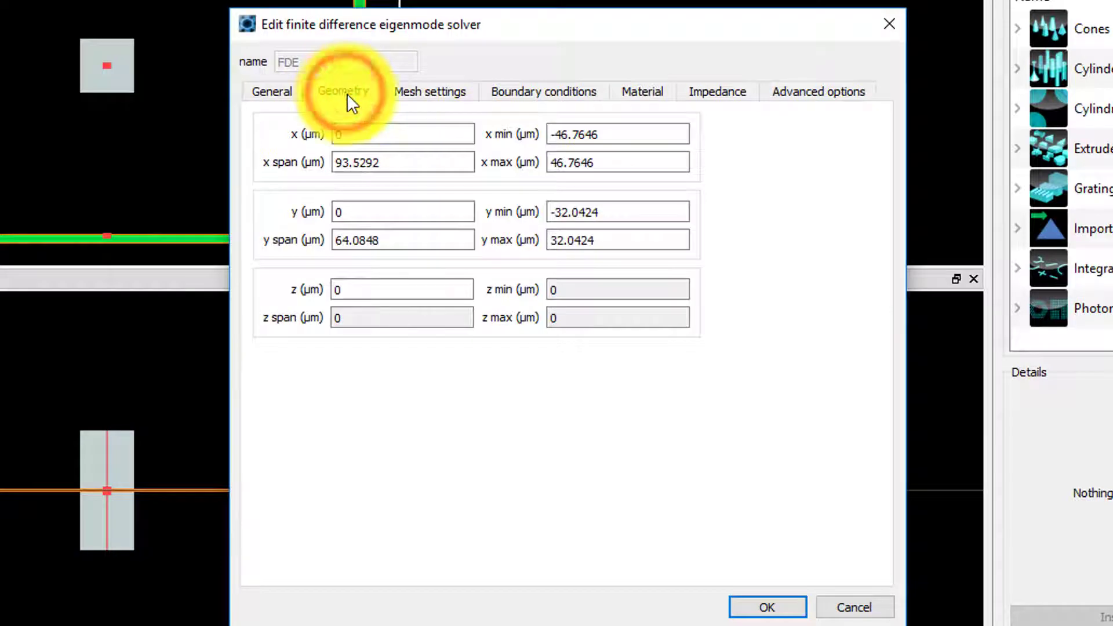
pyautogui.moveTo(404, 161); pyautogui.dragTo(301, 165)
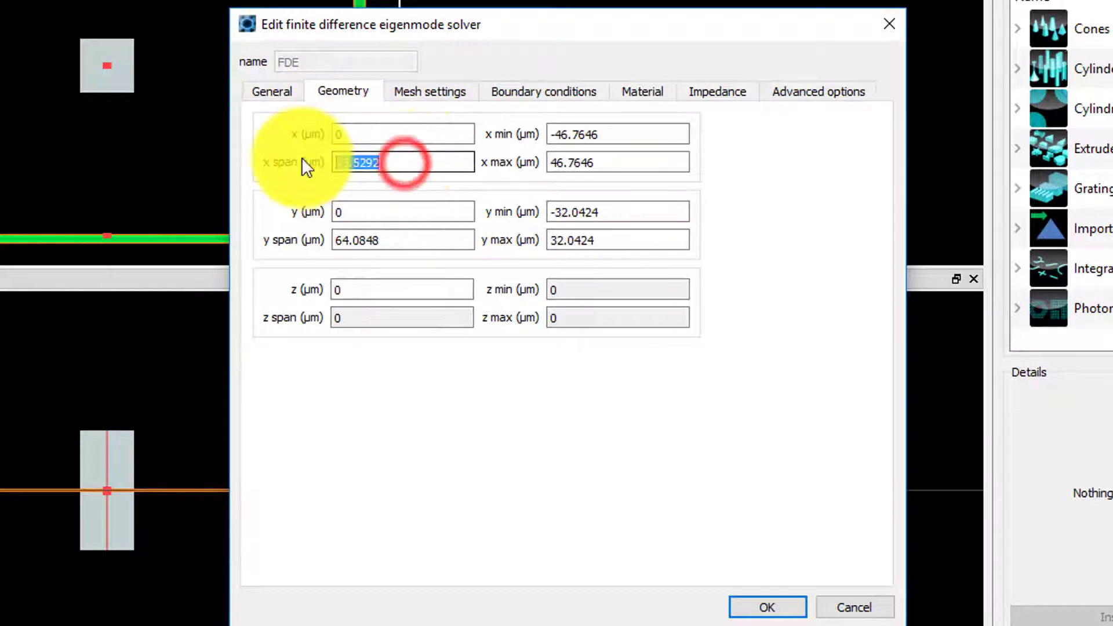
pyautogui.write('4')
pyautogui.moveTo(404, 239); pyautogui.dragTo(316, 225)
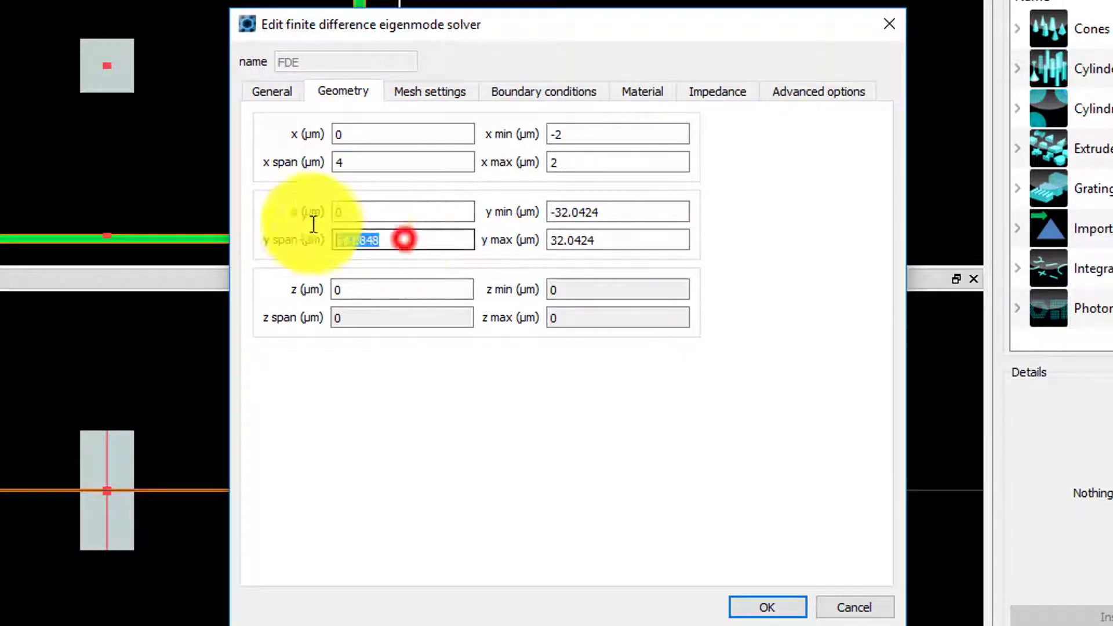
pyautogui.write('4')
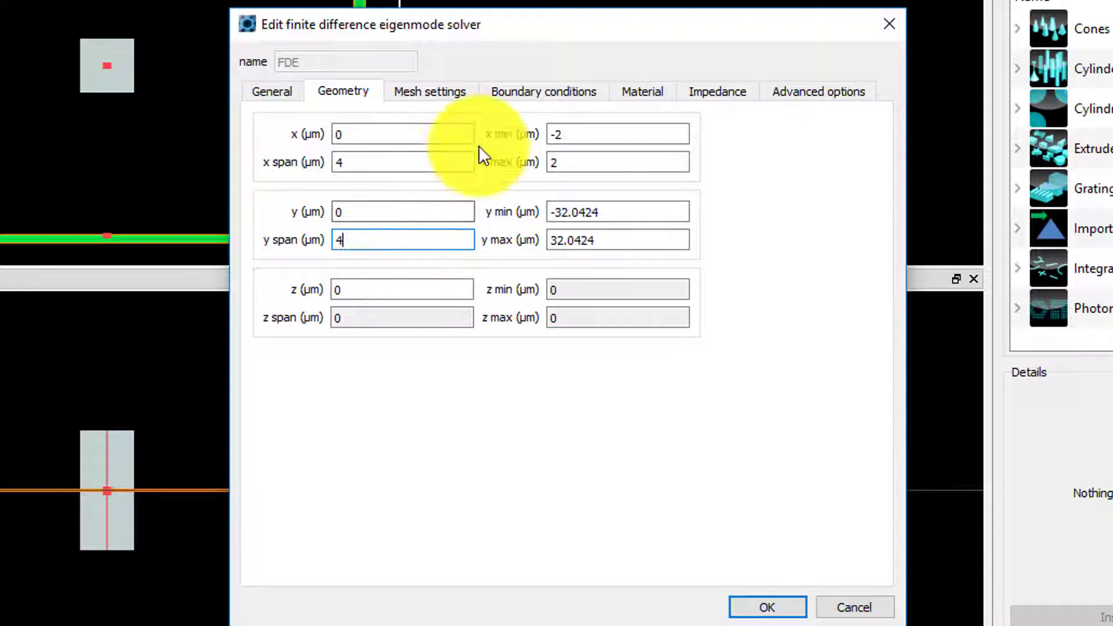
pyautogui.click(508, 96)
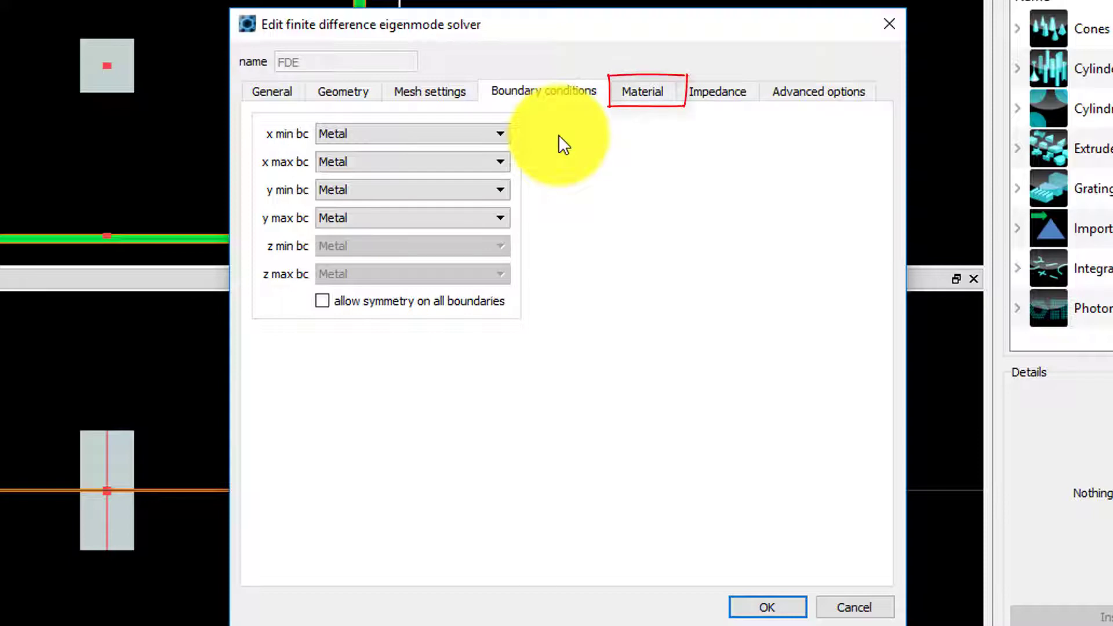
# - Enable the FDE's 'fit materials with multi-coefficient model', apply, and add a mesh override region
pyautogui.click(636, 93)
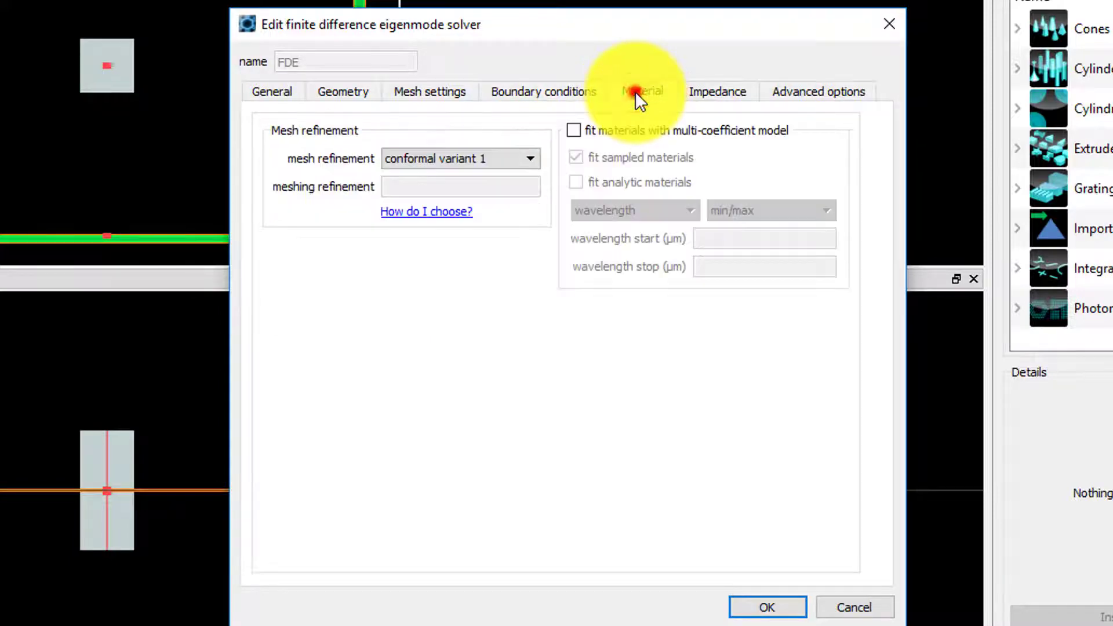
pyautogui.click(575, 131)
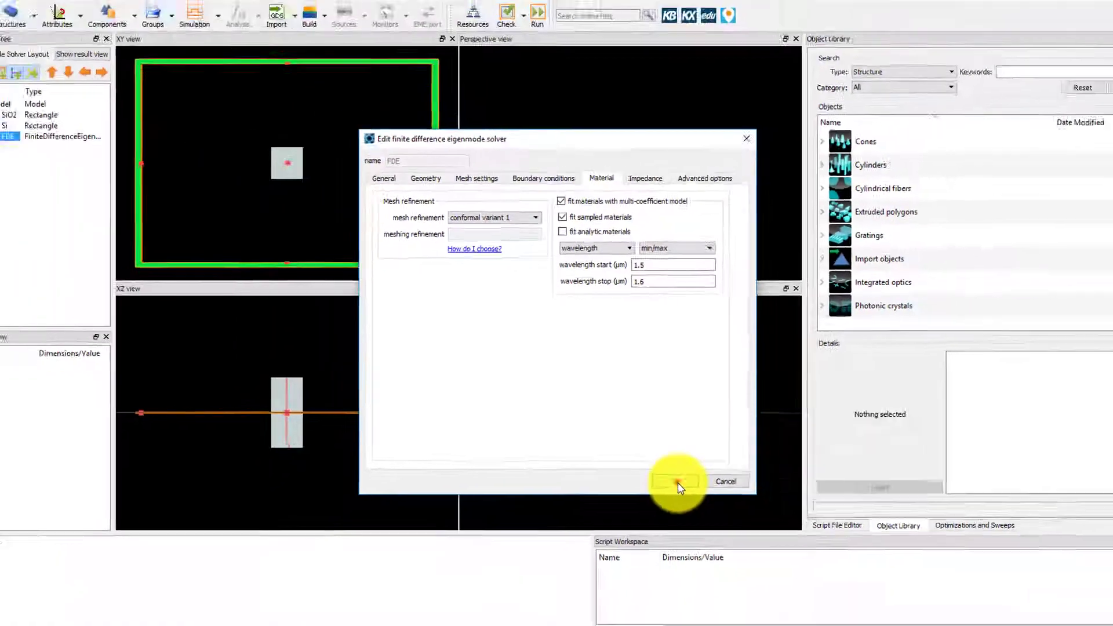
pyautogui.click(677, 483)
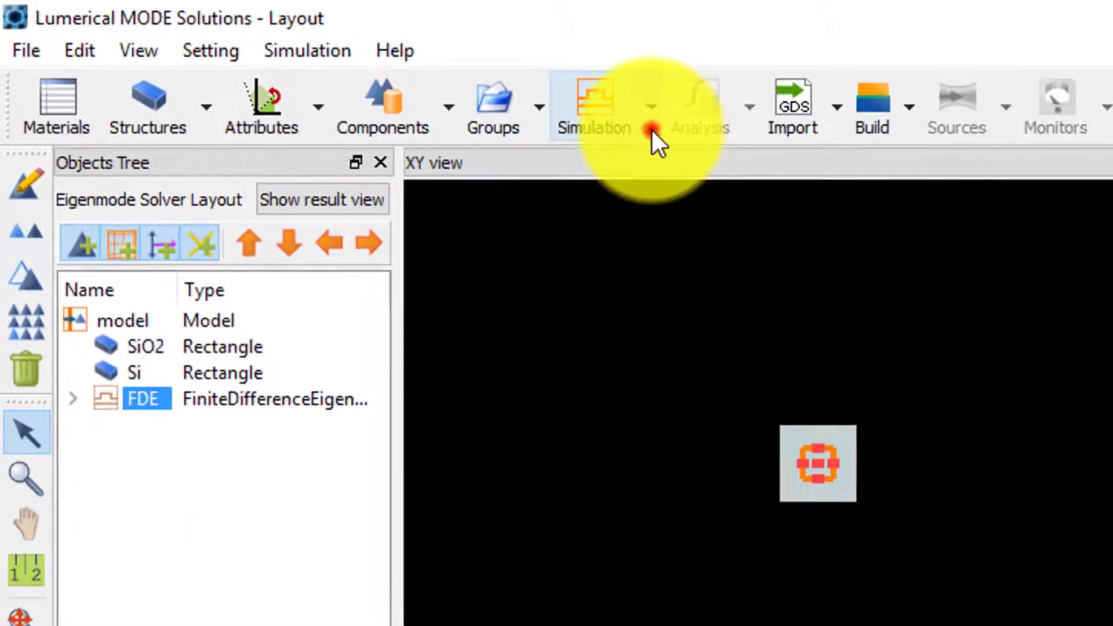
pyautogui.click(498, 98)
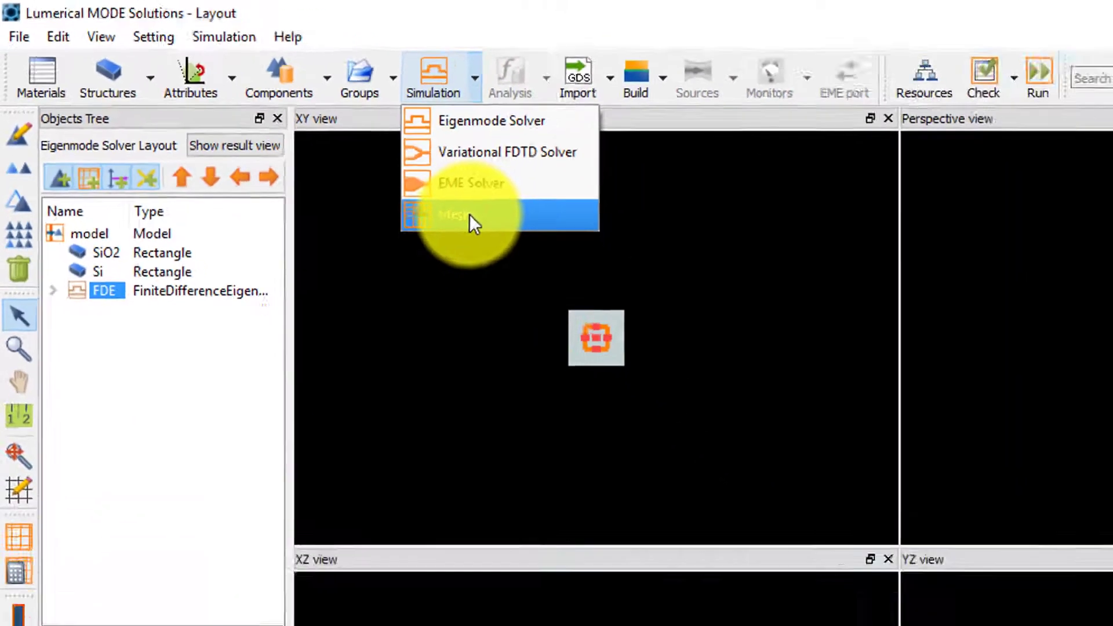
pyautogui.click(643, 293)
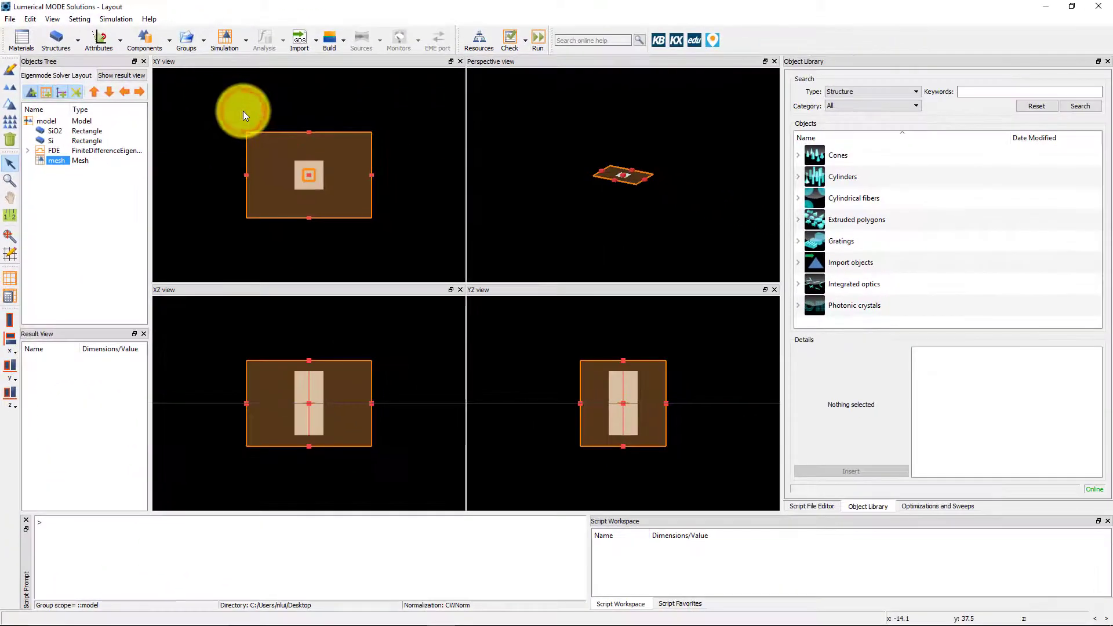
# - Base the mesh override on the Si structure with dx and dy of 0.02 µm
pyautogui.click(10, 69)
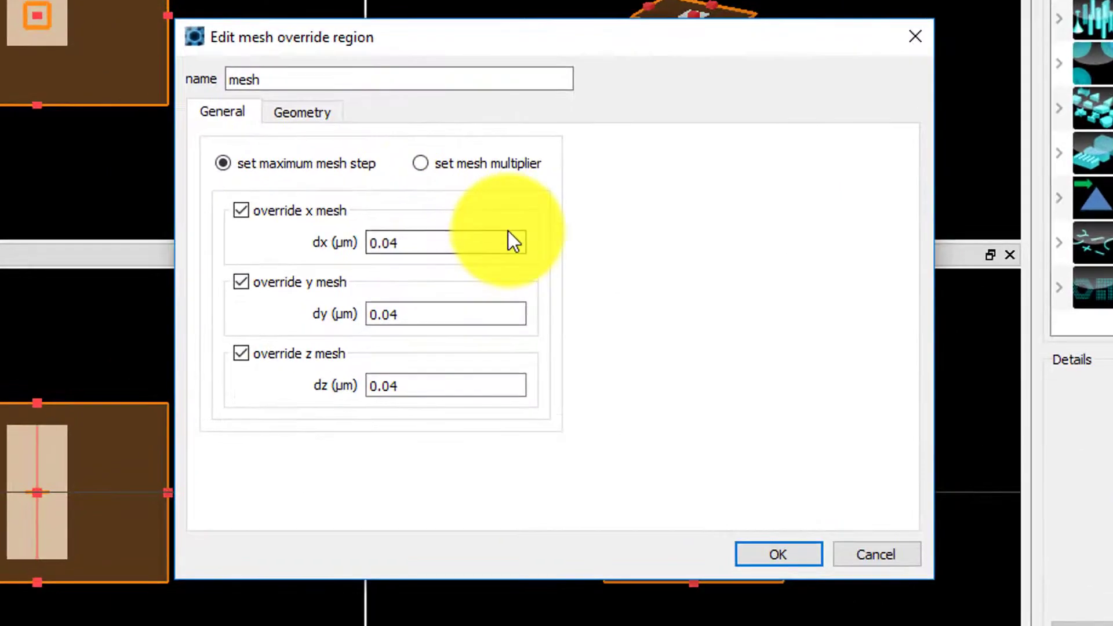
pyautogui.click(311, 106)
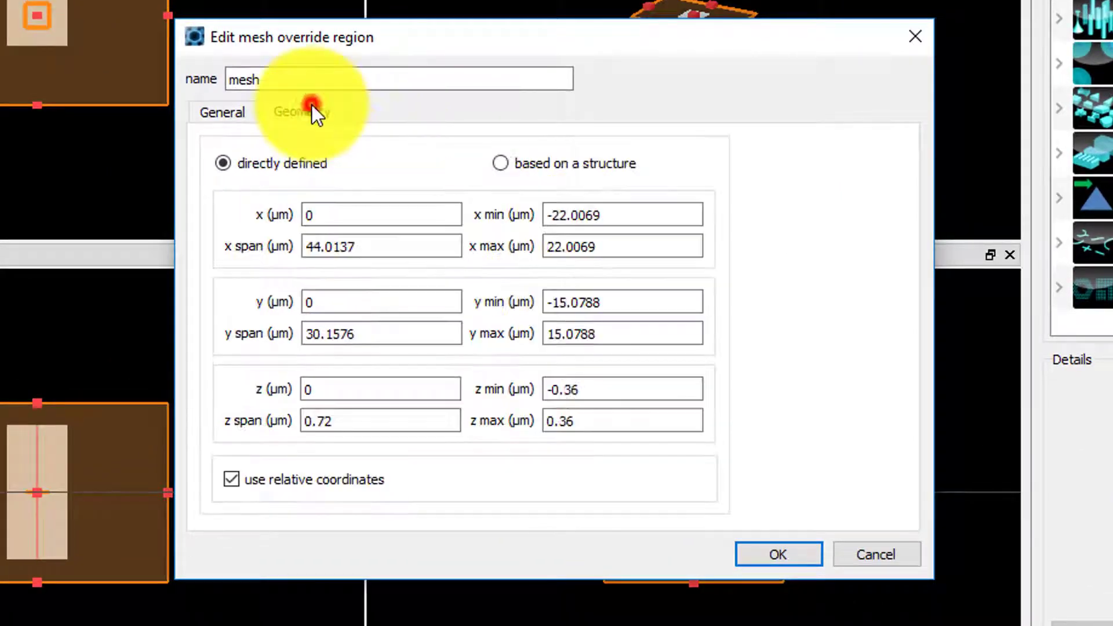
pyautogui.click(498, 163)
pyautogui.click(429, 214)
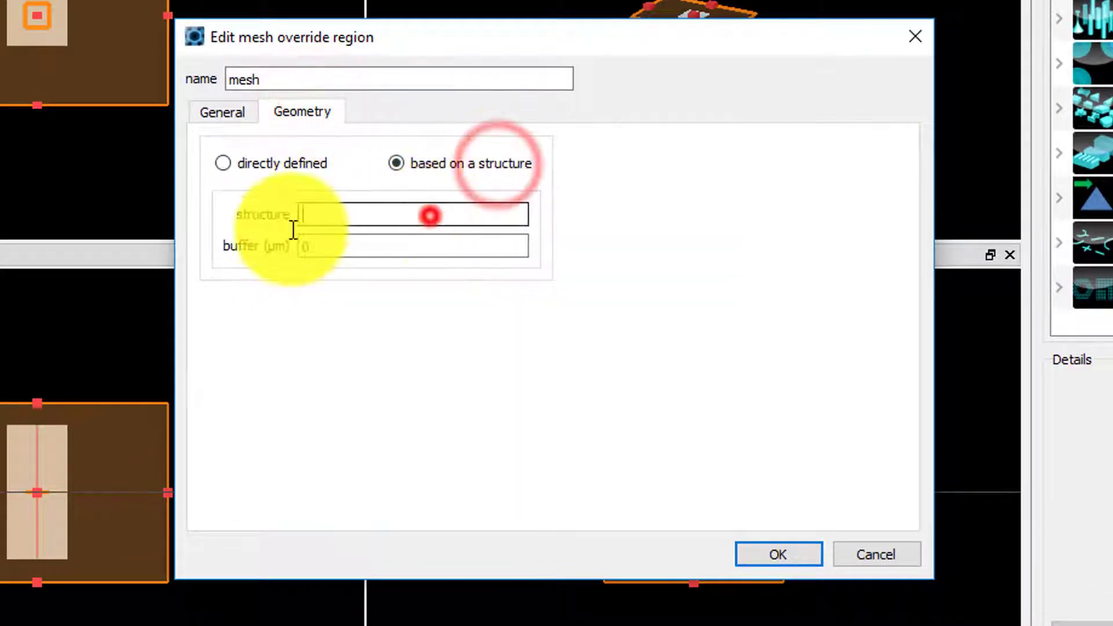
pyautogui.write('Si')
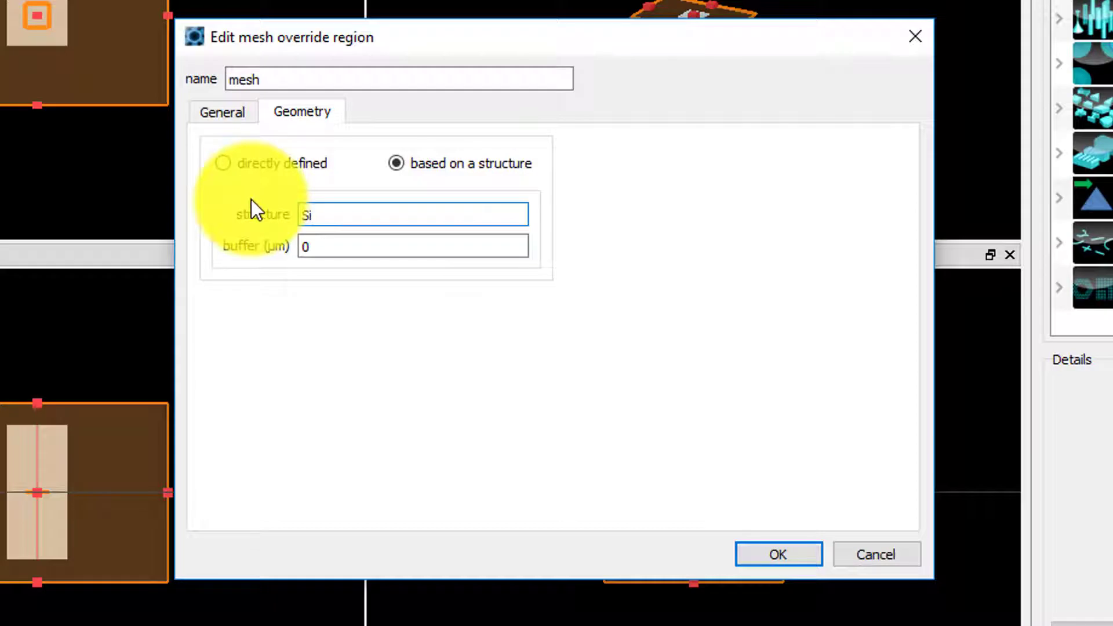
pyautogui.click(199, 108)
pyautogui.click(451, 243)
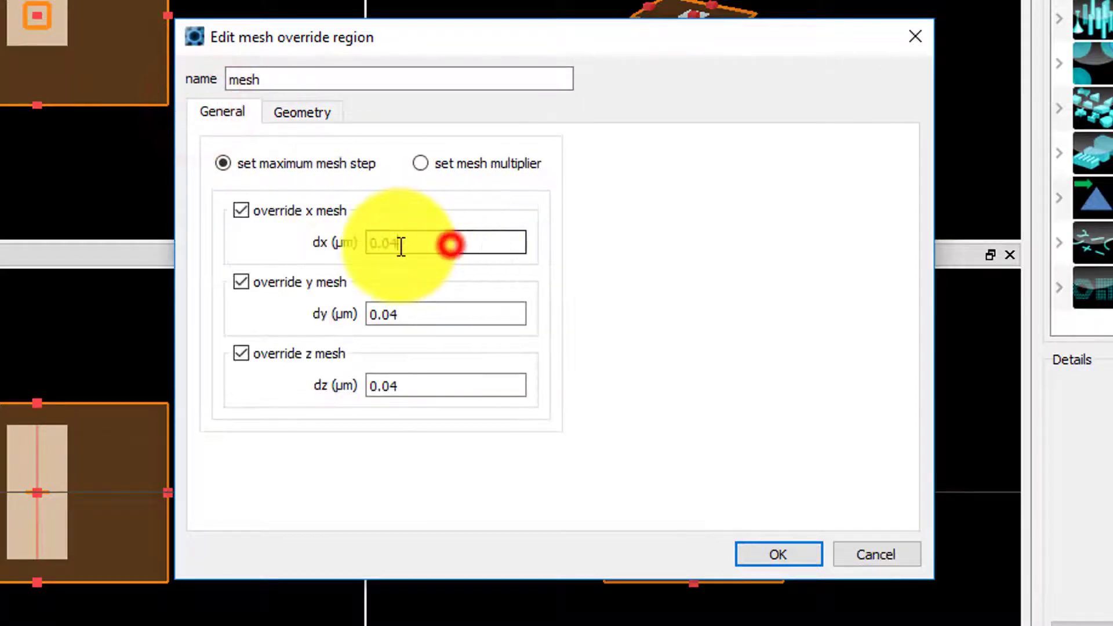
pyautogui.write('0.02')
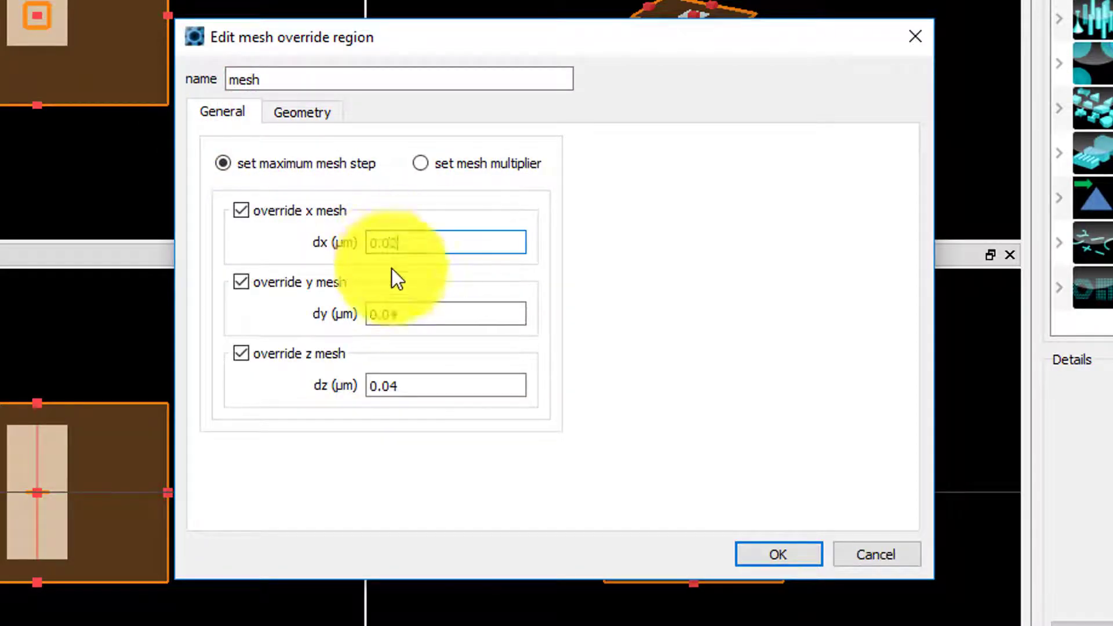
pyautogui.doubleClick(409, 313)
pyautogui.write('0.02')
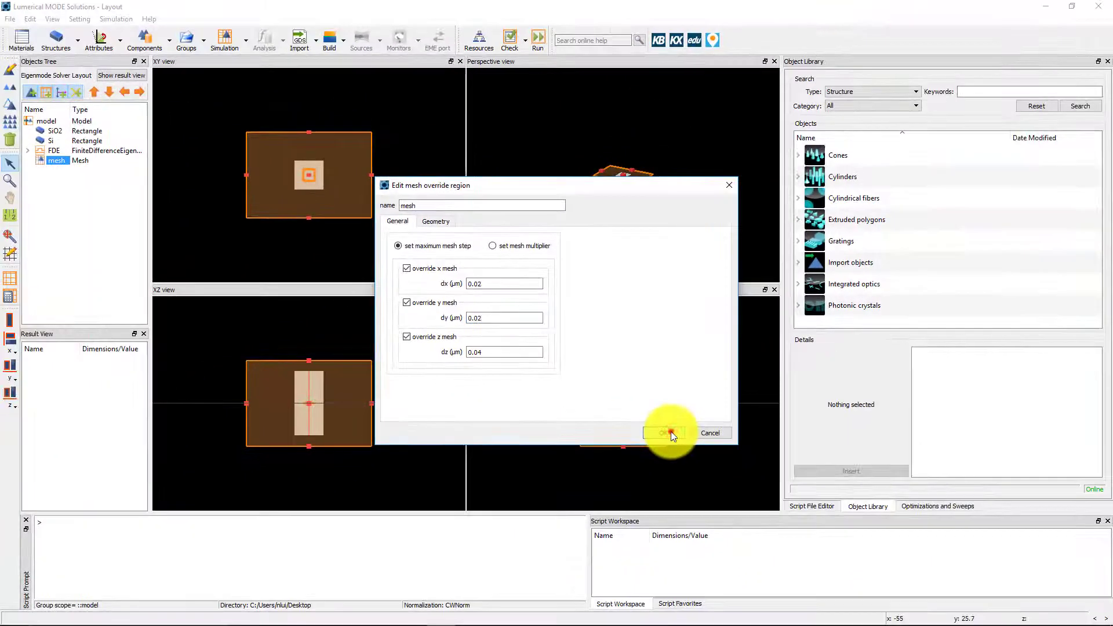
# - Apply the mesh override, zoom the views to the FDE region, and show the simulation mesh
pyautogui.click(687, 454)
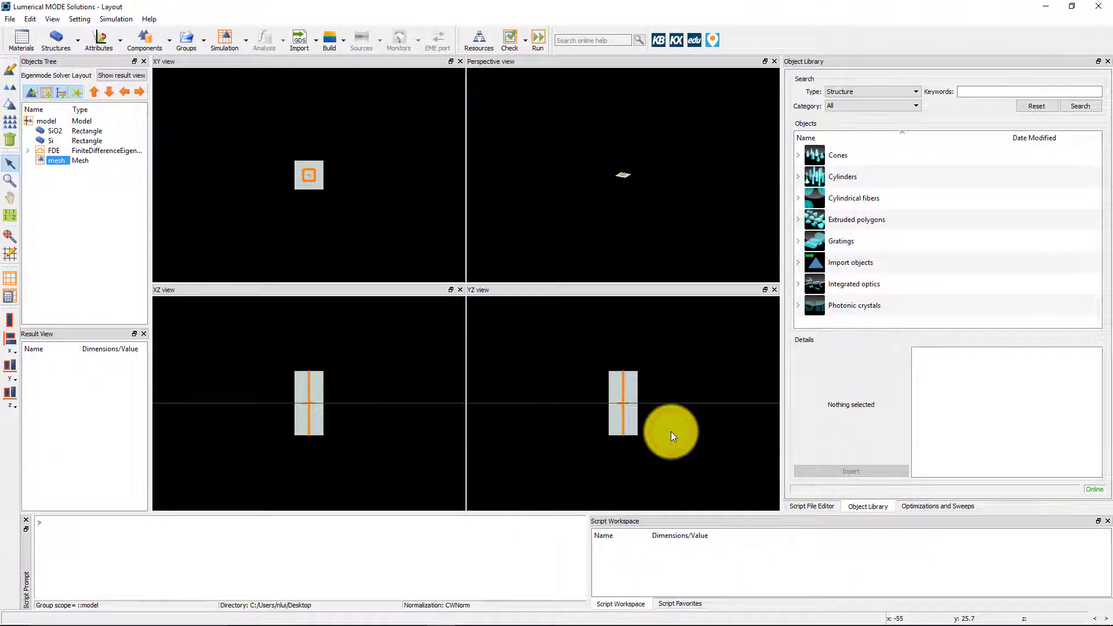
pyautogui.click(53, 150)
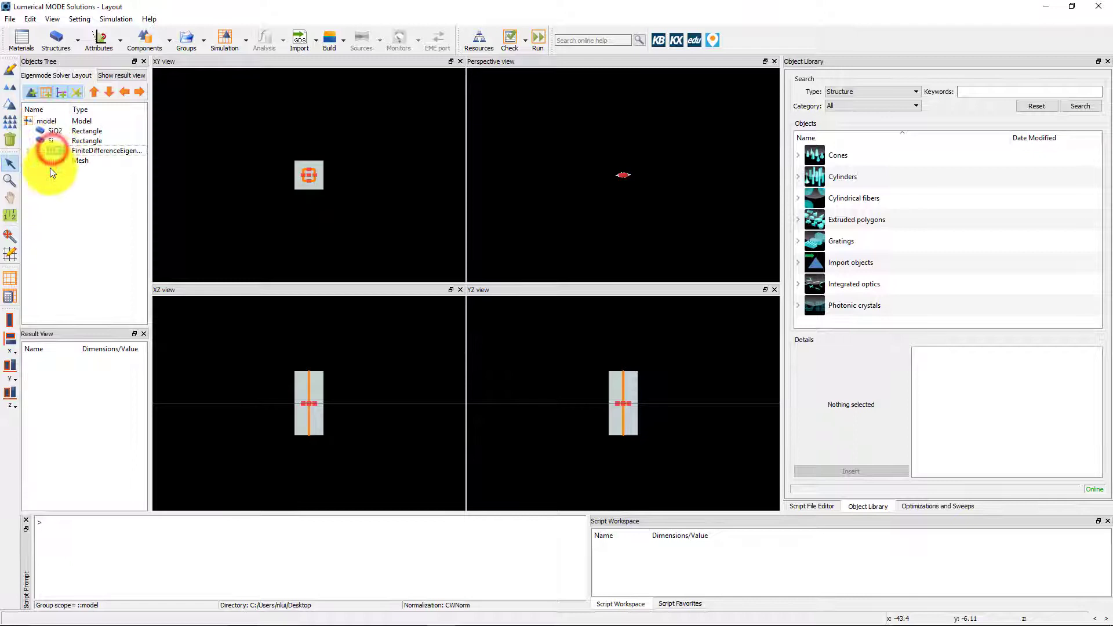
pyautogui.click(9, 235)
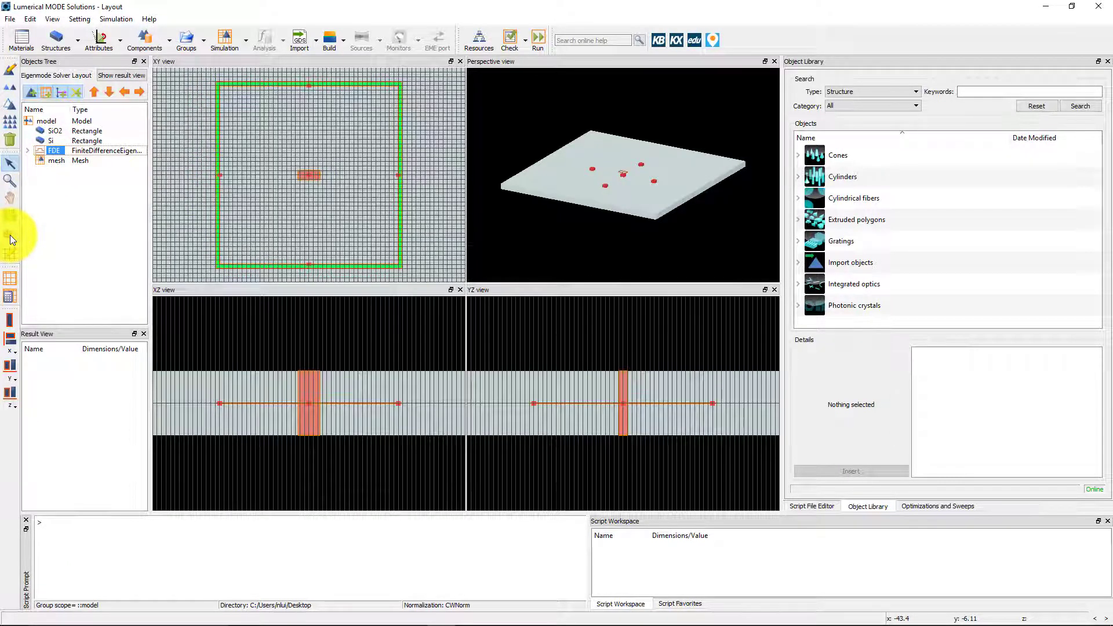
pyautogui.click(15, 279)
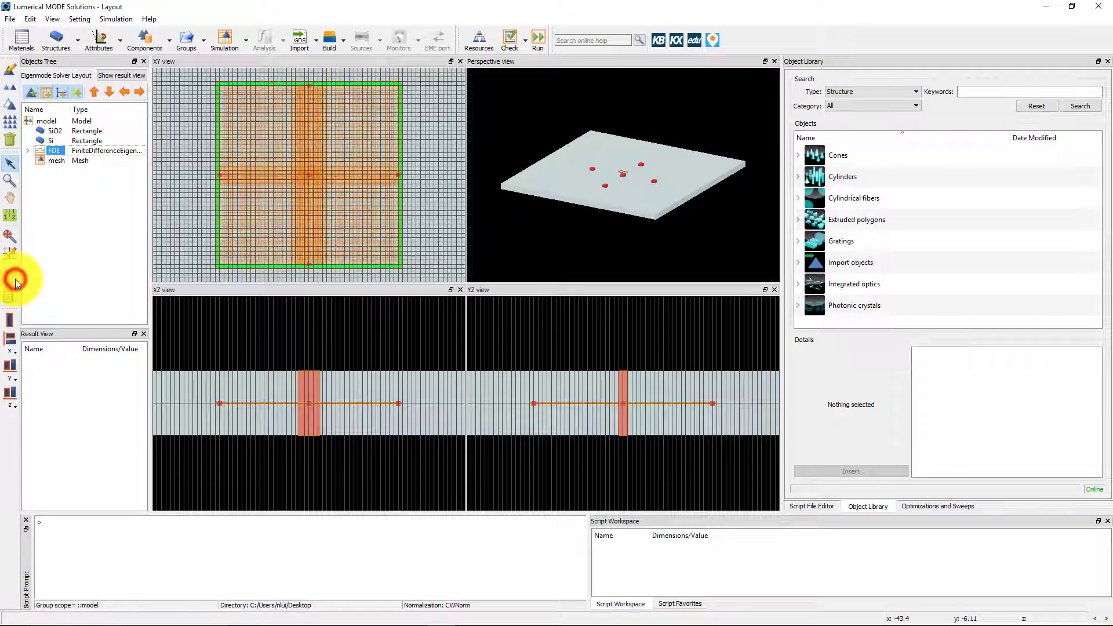